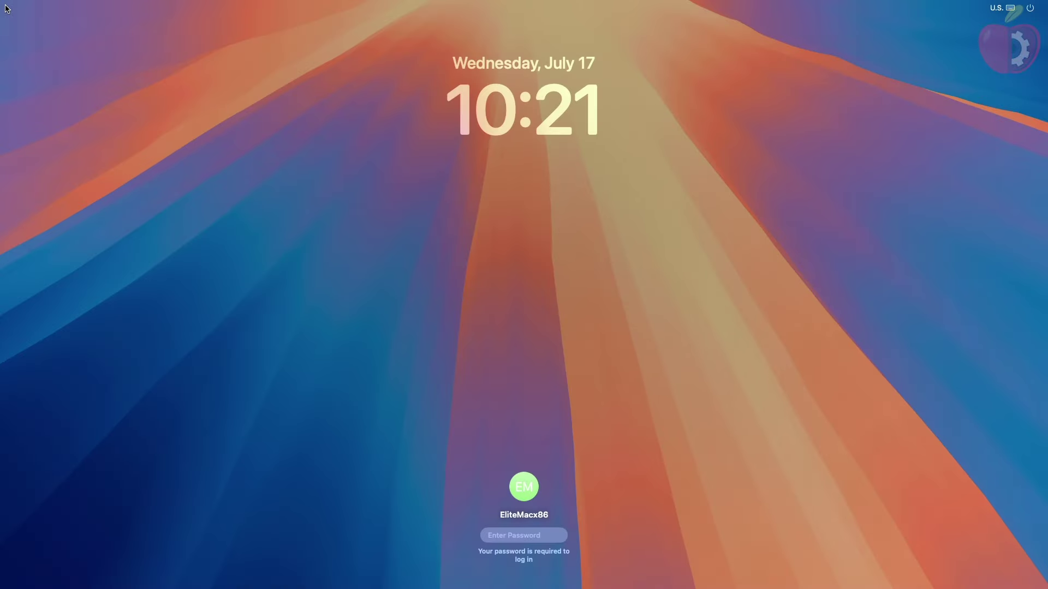
Step: Log in to the Mac with the account password and open System Settings
text(••••)
key(Return)
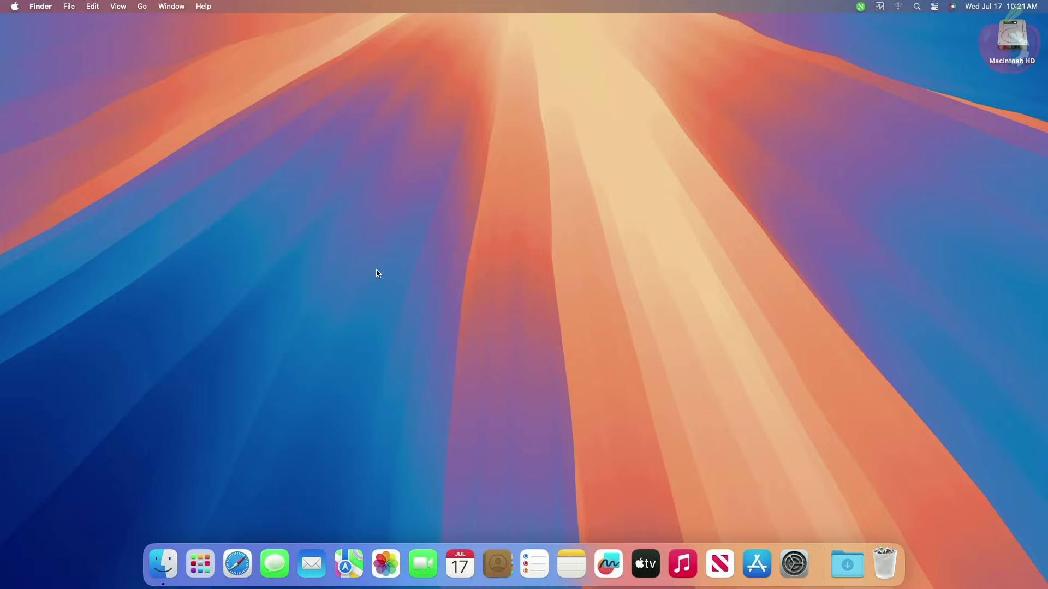
click(794, 564)
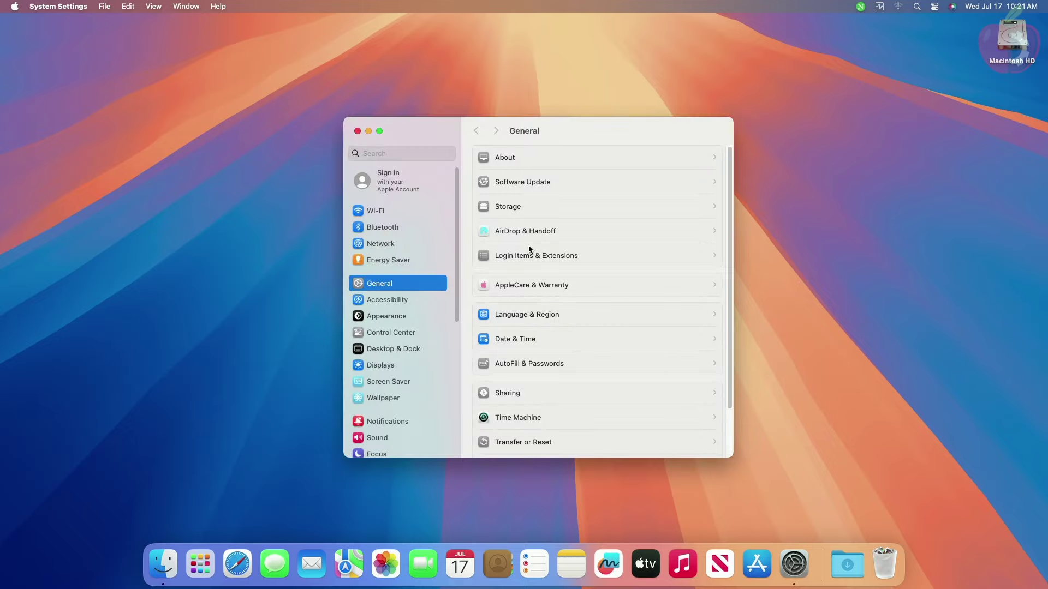
Step: Look through the Apple Account sign-in, Wi-Fi, Bluetooth, Network and Energy Saver settings
click(410, 180)
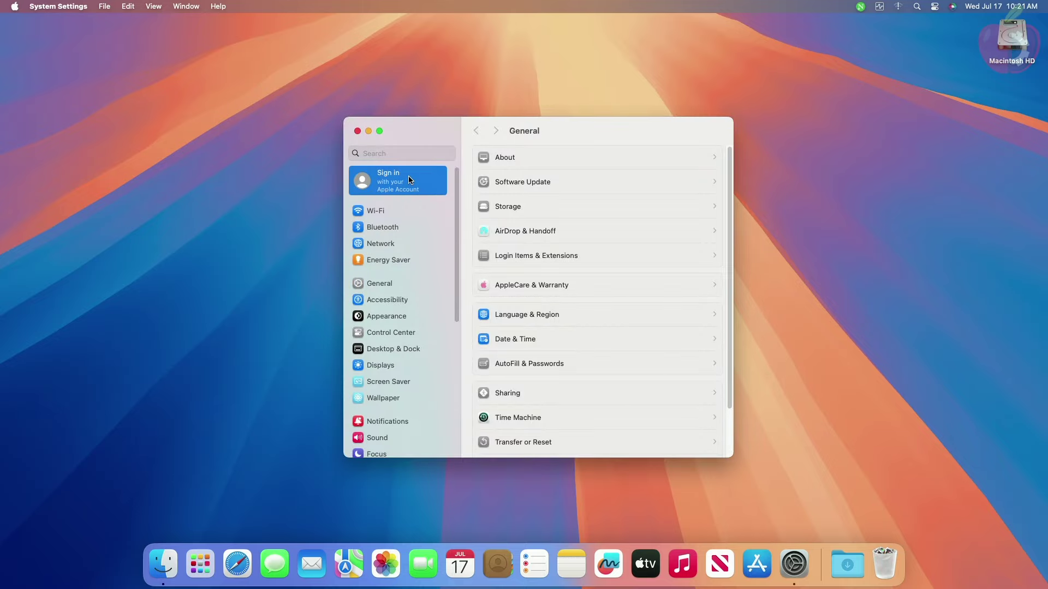
click(404, 211)
click(406, 226)
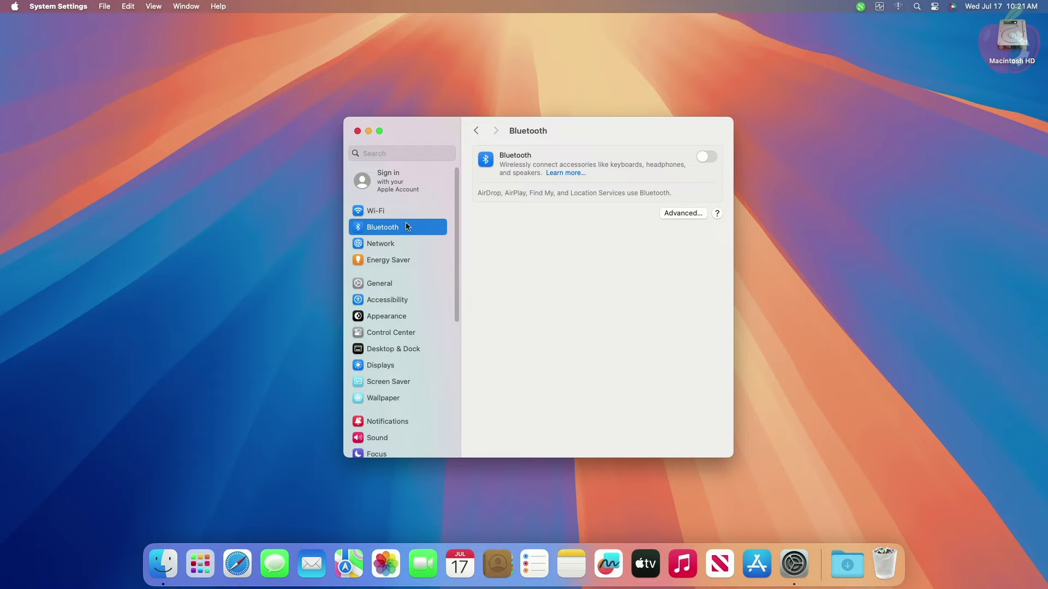
click(405, 239)
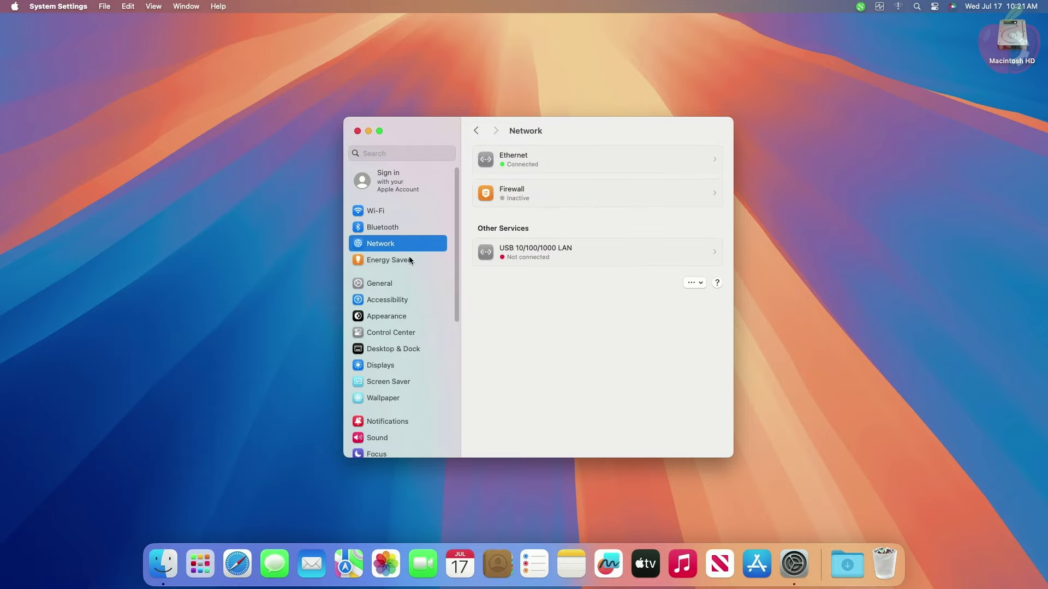
click(409, 260)
Step: Examine the Mac's About information under General, and view the Accessibility settings
click(399, 284)
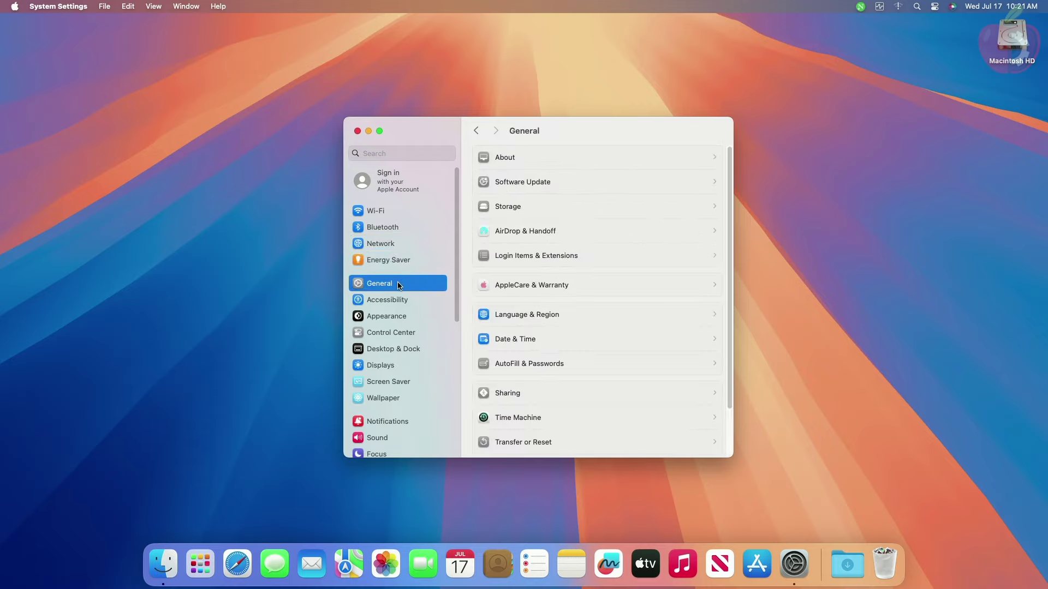
click(516, 164)
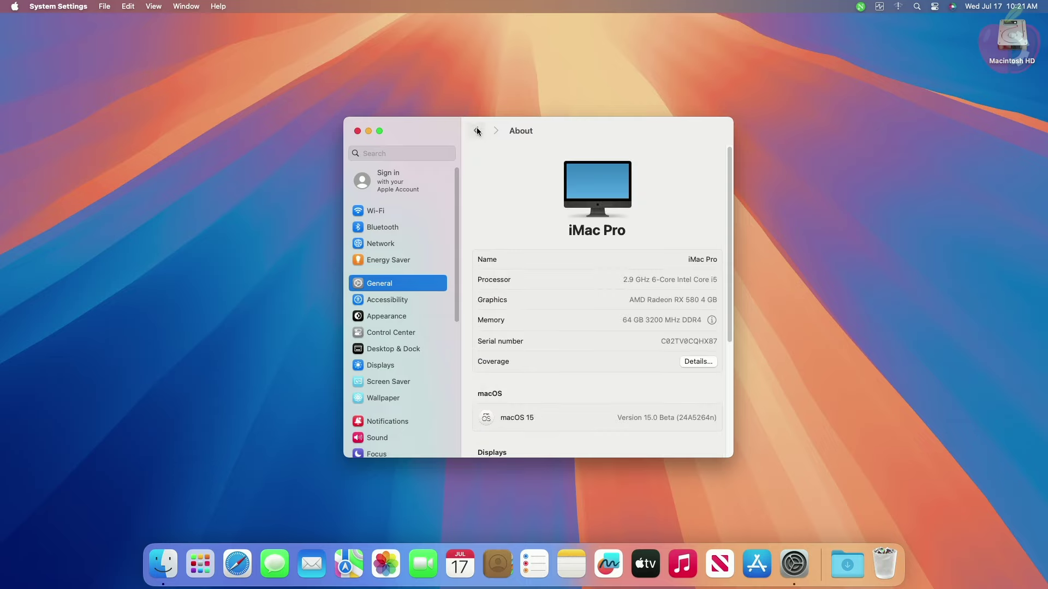
click(391, 301)
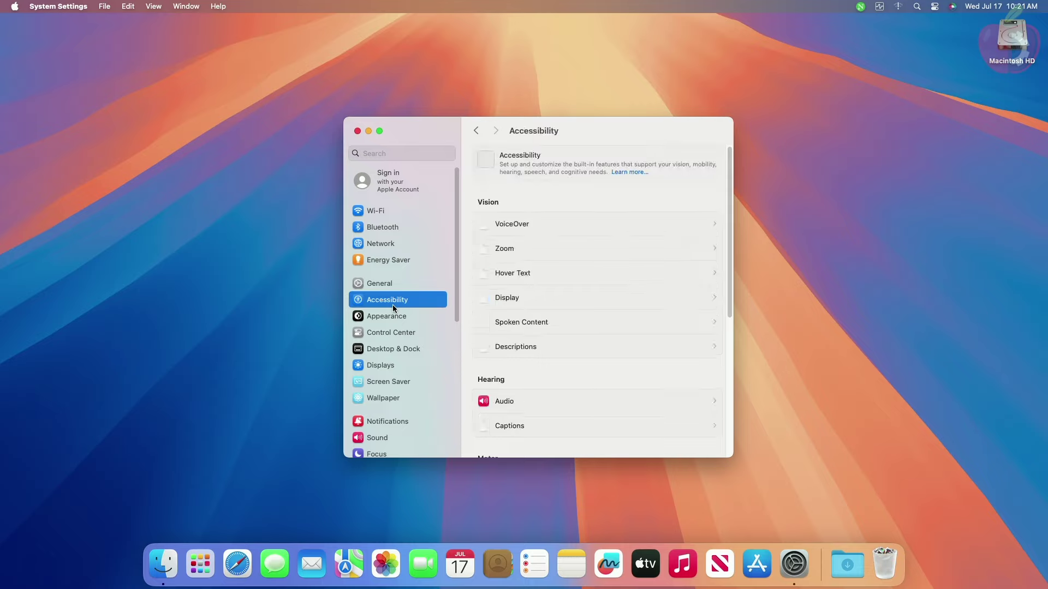
Step: Try the Dark appearance and return the system appearance to Light
click(392, 317)
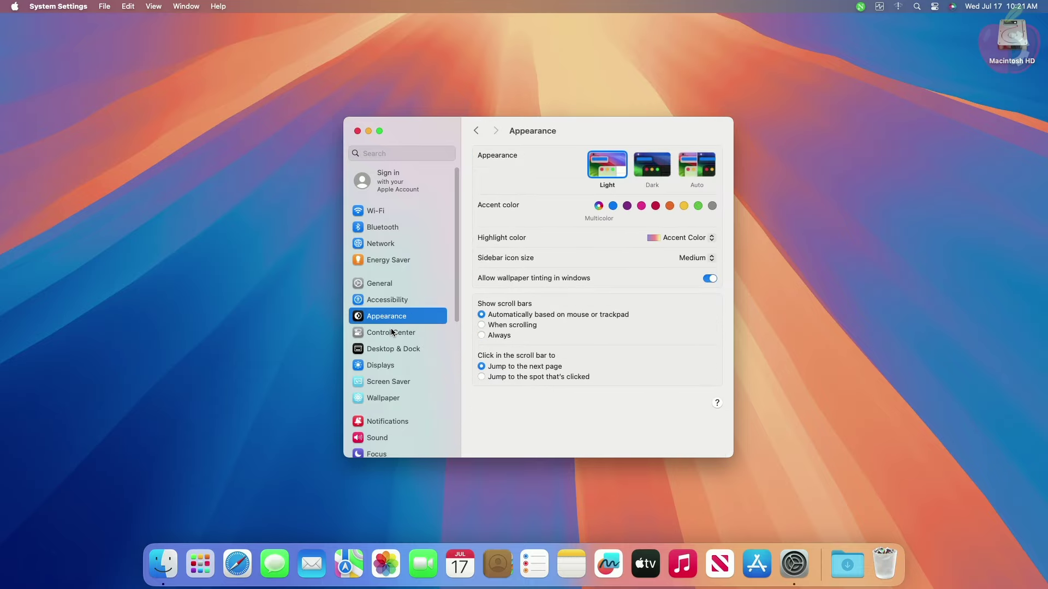
click(657, 161)
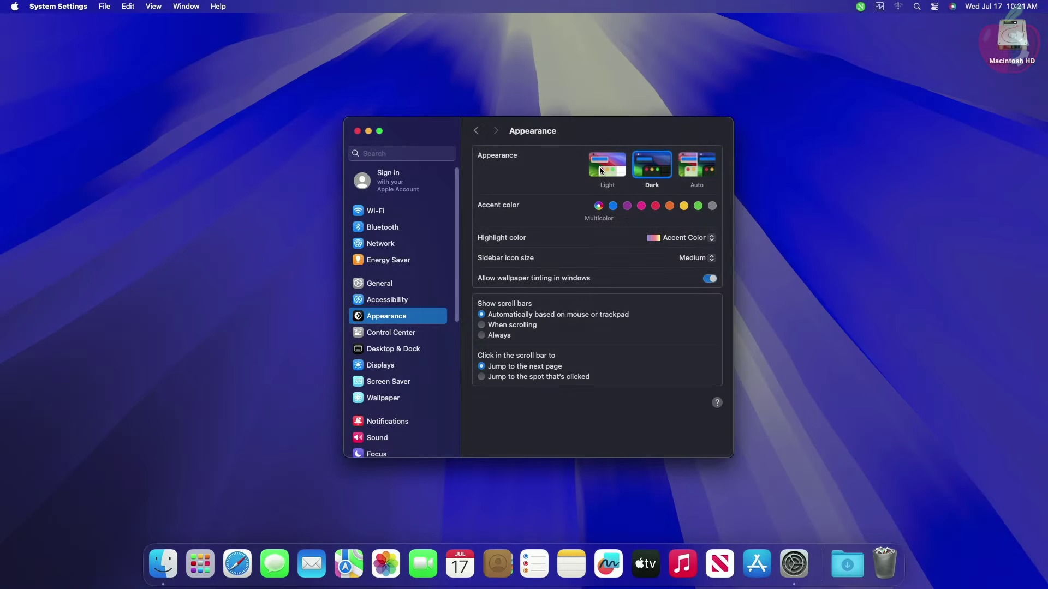
click(599, 170)
Step: Look through the Control Center, Desktop & Dock and Displays settings
click(418, 338)
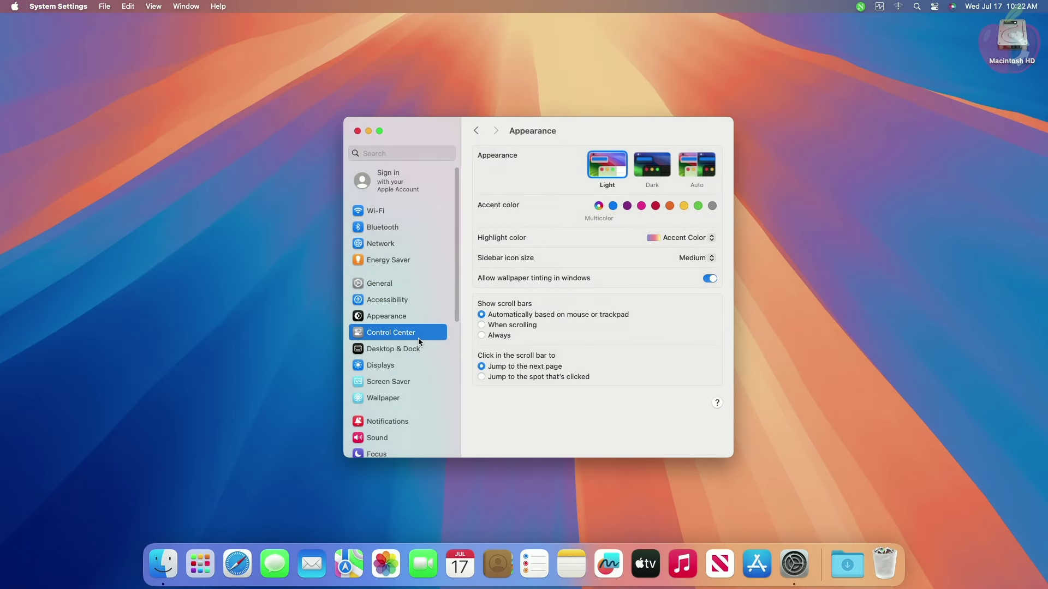
click(418, 348)
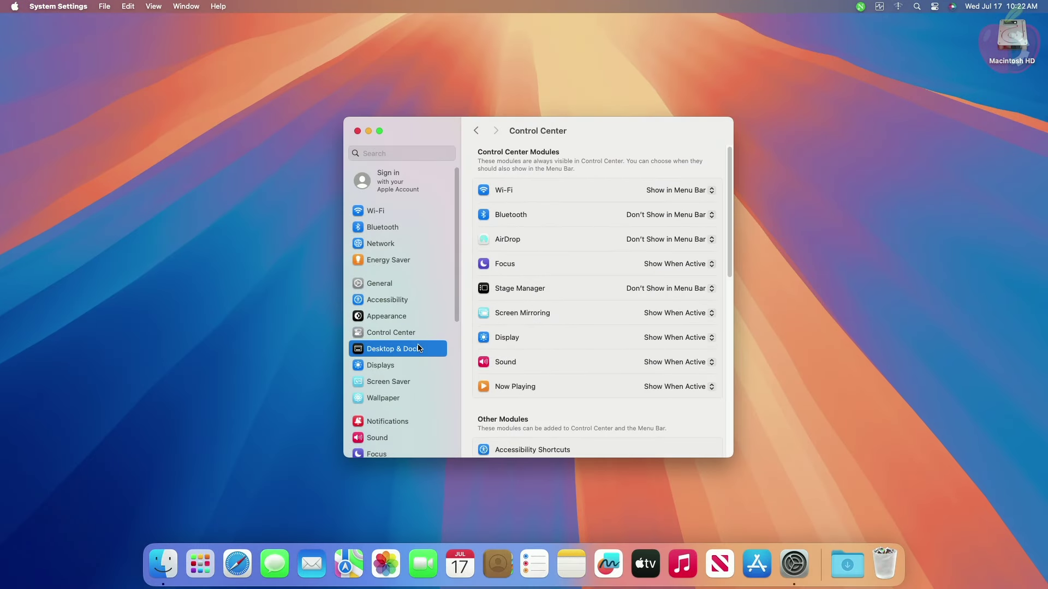
click(413, 365)
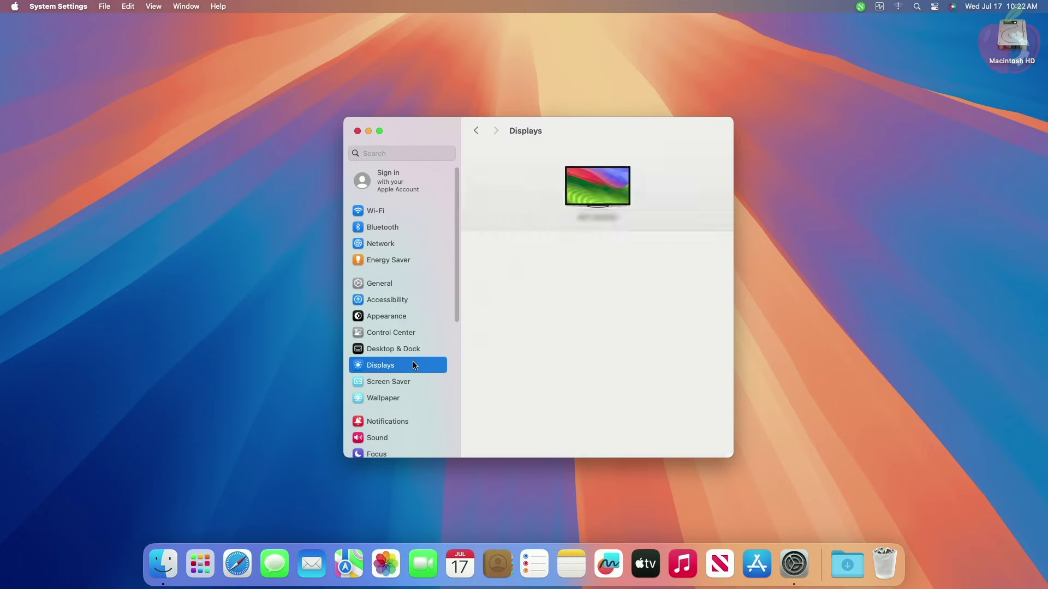
Step: Choose the Macintosh screen saver and preview it on the lock screen, unlocking with the account password
click(408, 380)
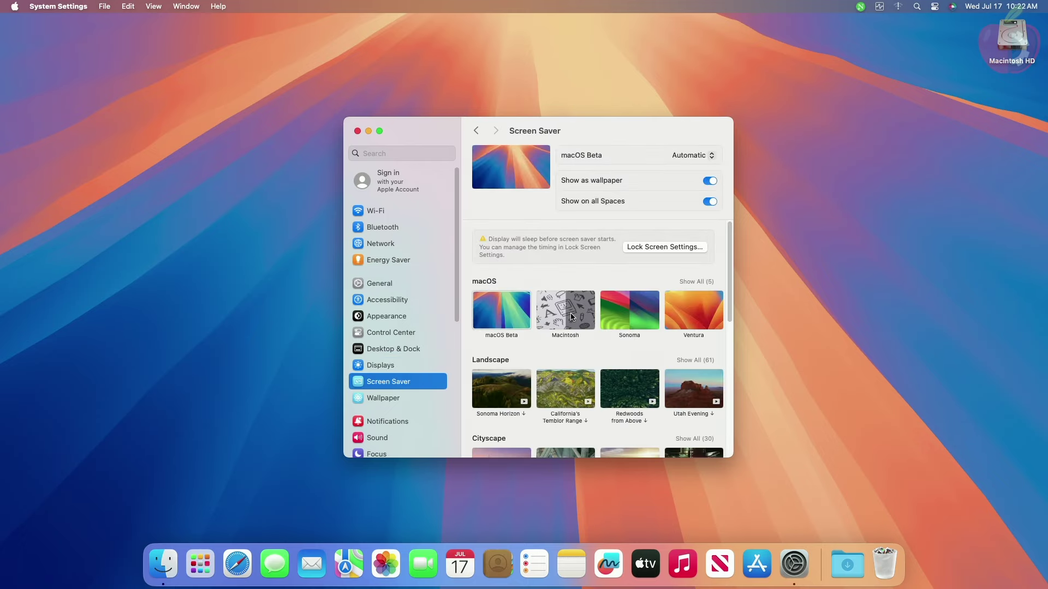
click(570, 316)
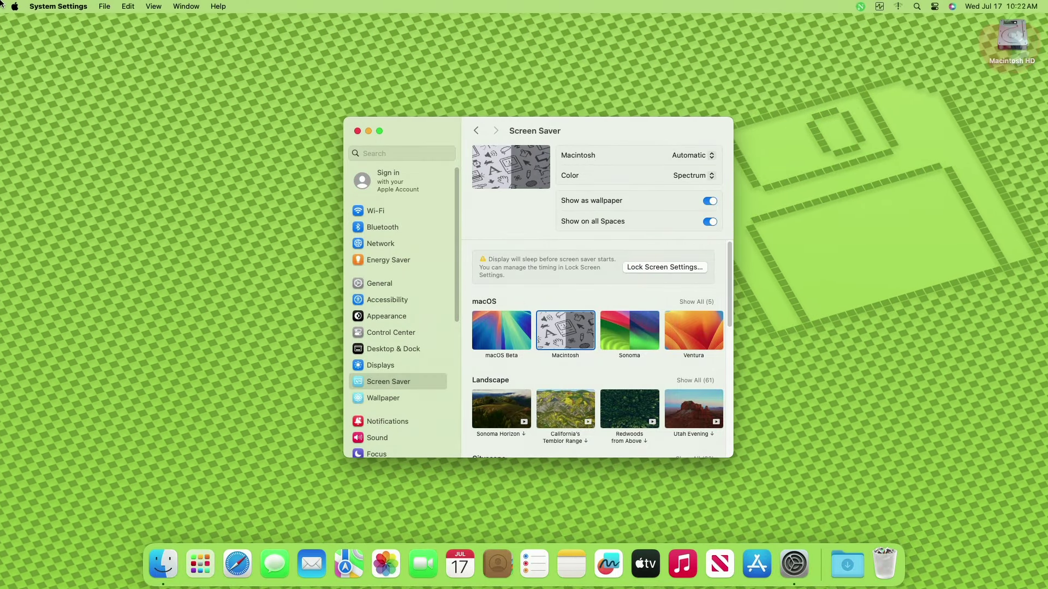
click(15, 6)
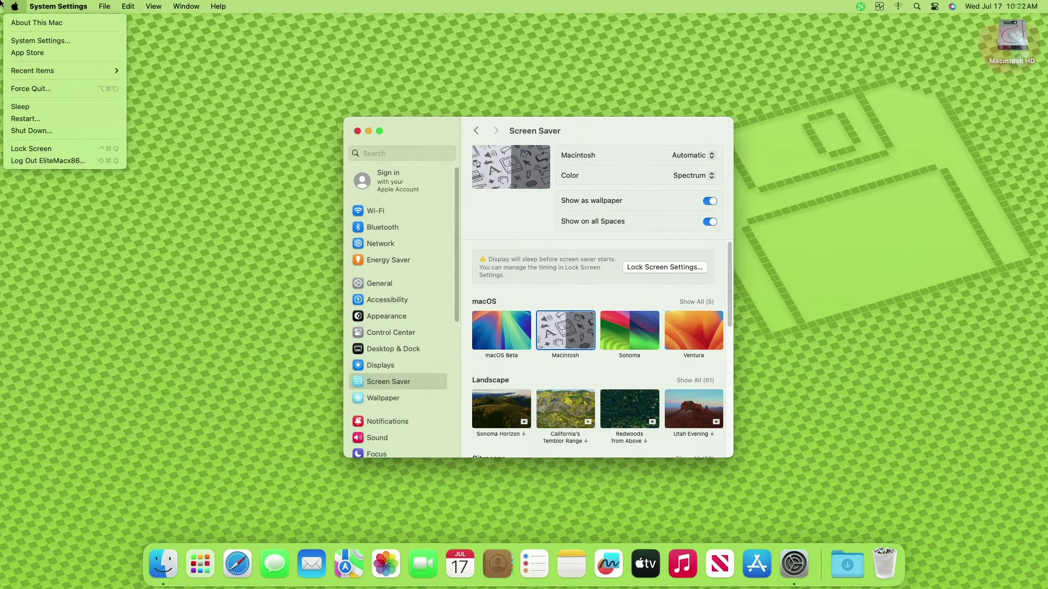
click(15, 148)
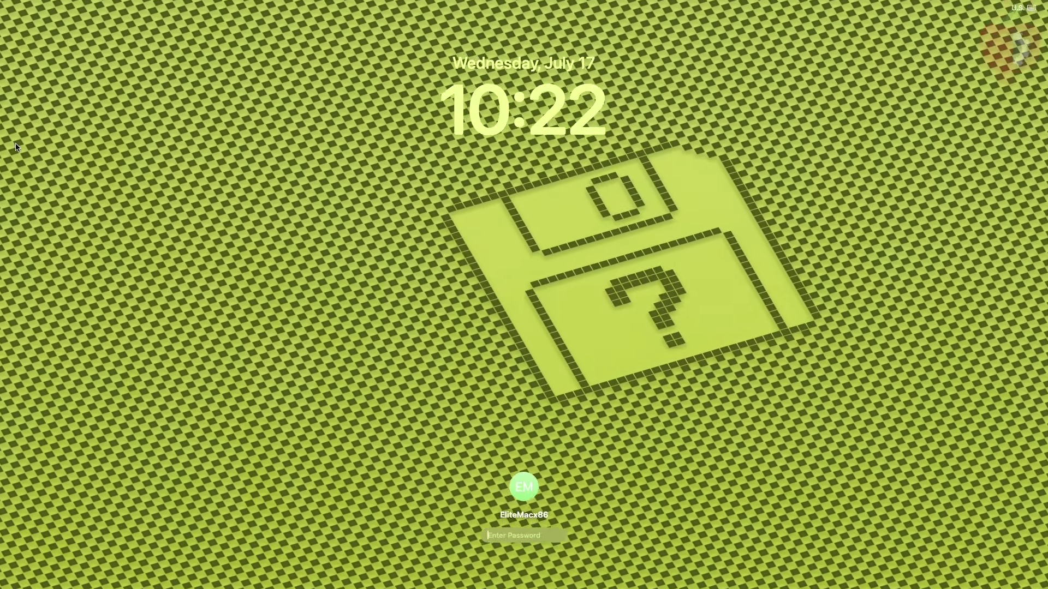
text(•••)
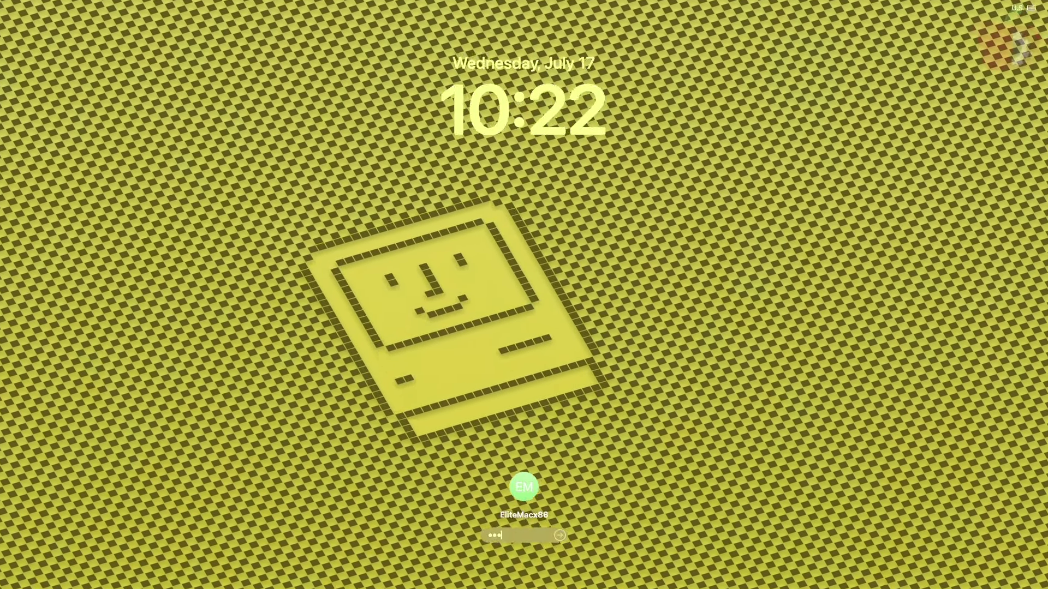
key(Return)
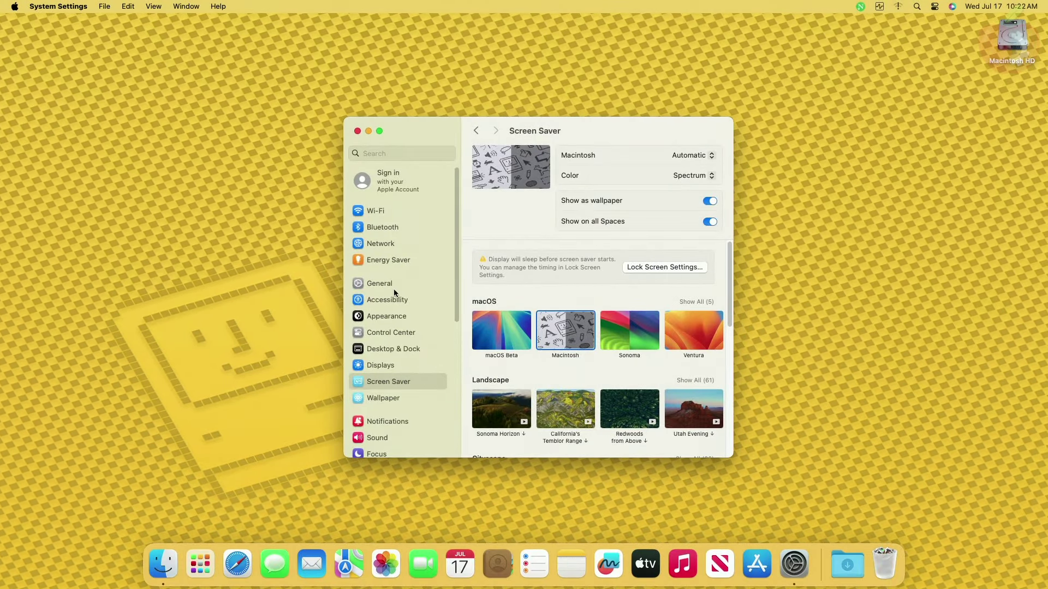
Step: Set the screen saver back to macOS Beta and check it on the lock screen, unlocking with the account password
click(490, 330)
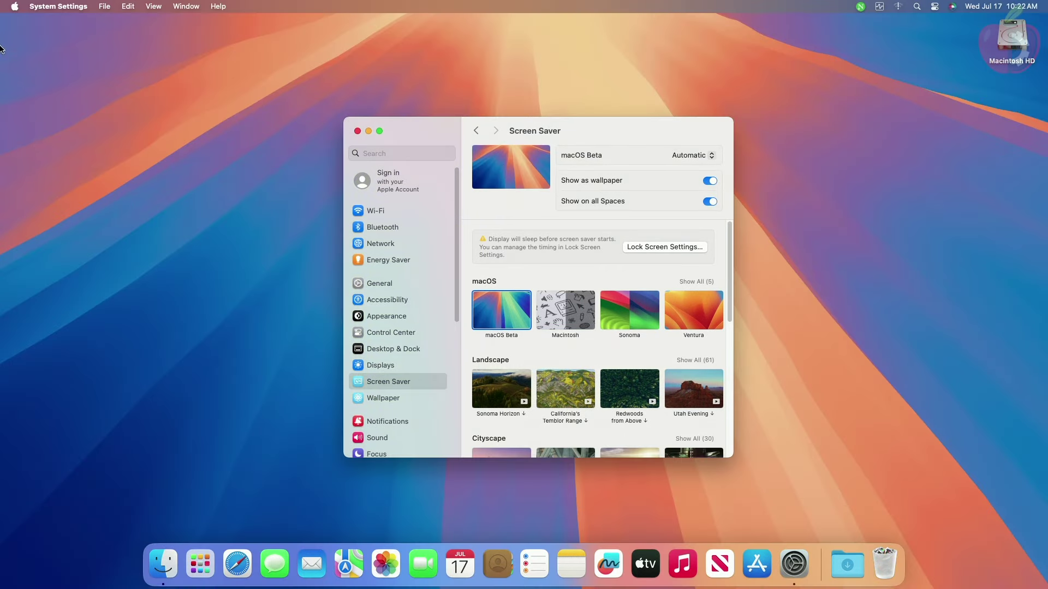
click(14, 6)
click(11, 152)
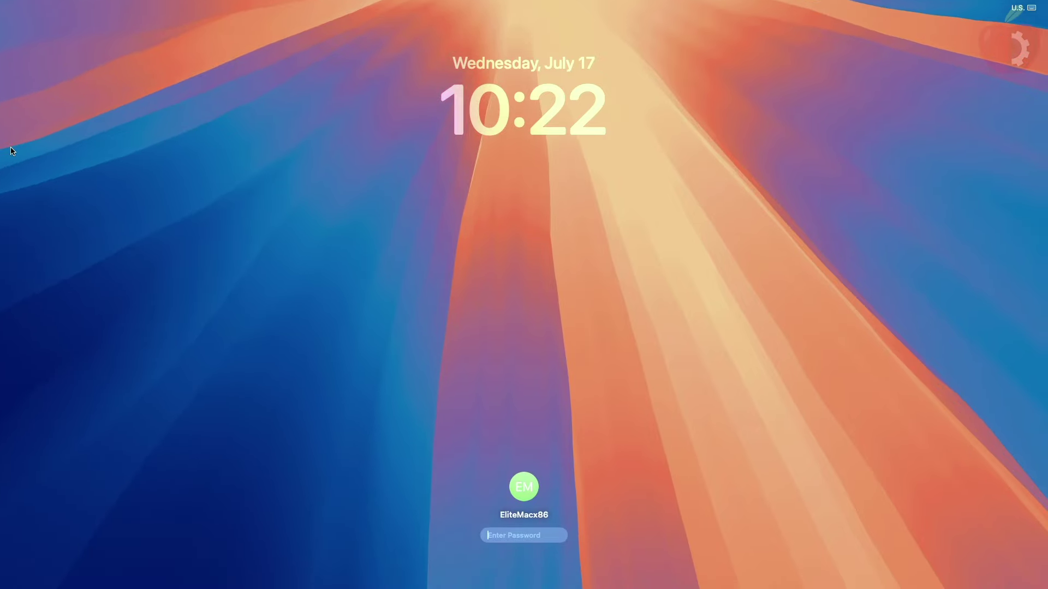
text(****)
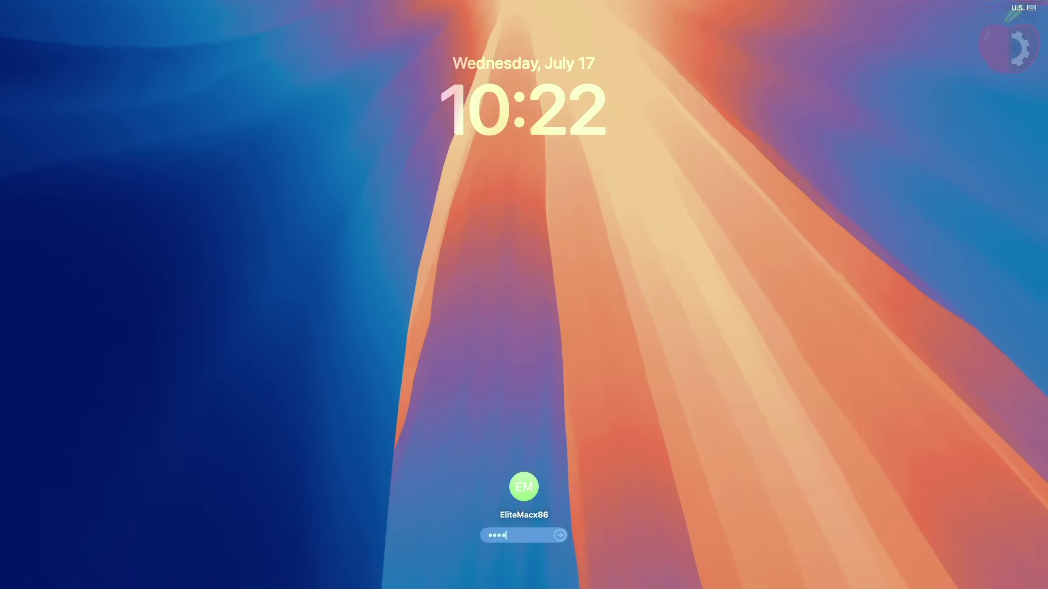
key(Return)
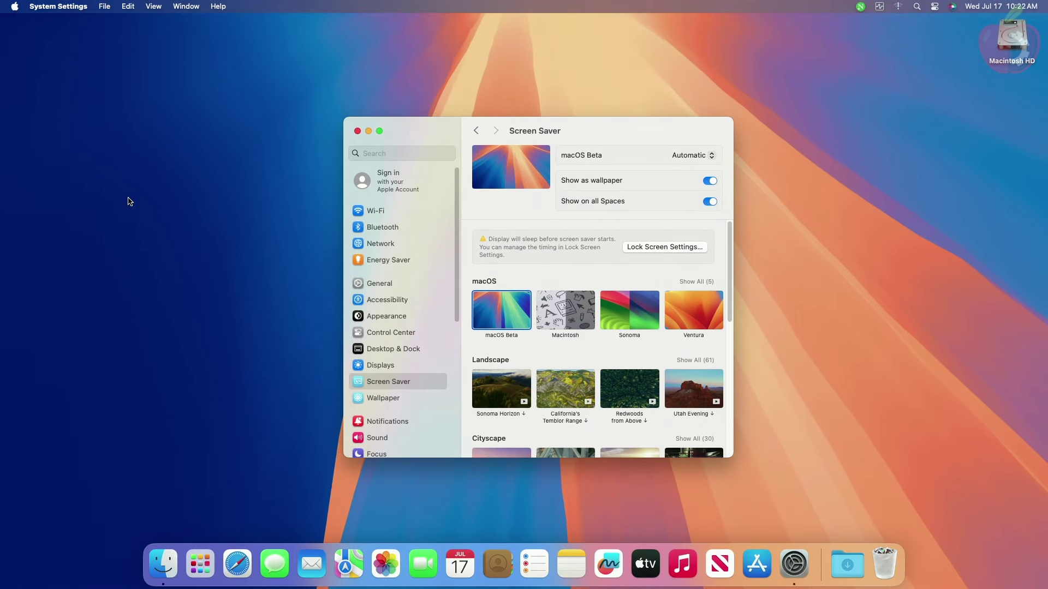
Step: Try the Macintosh dynamic wallpaper and return the wallpaper to macOS Beta
click(388, 399)
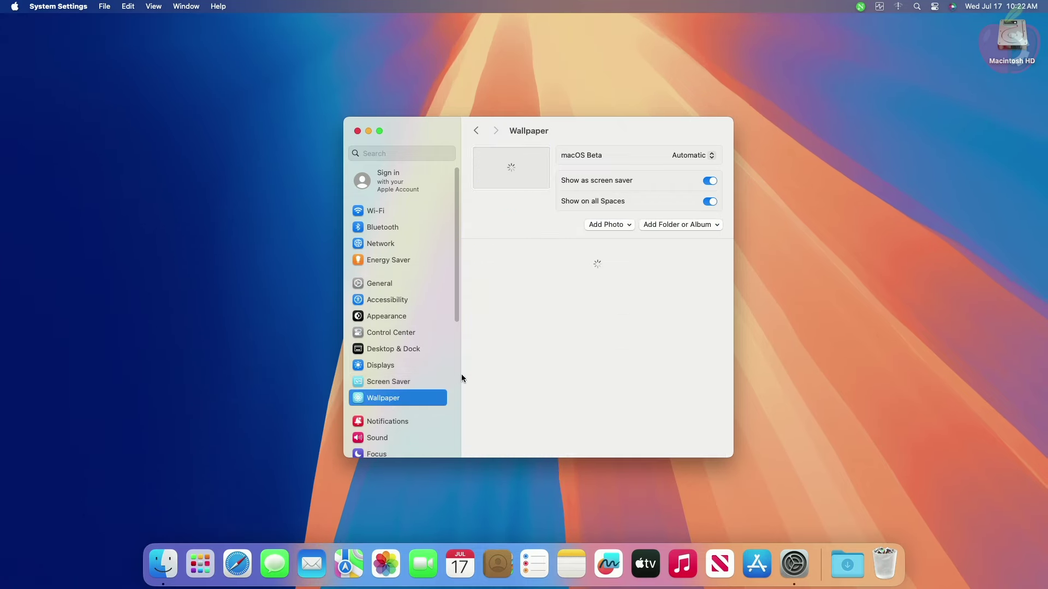
click(583, 286)
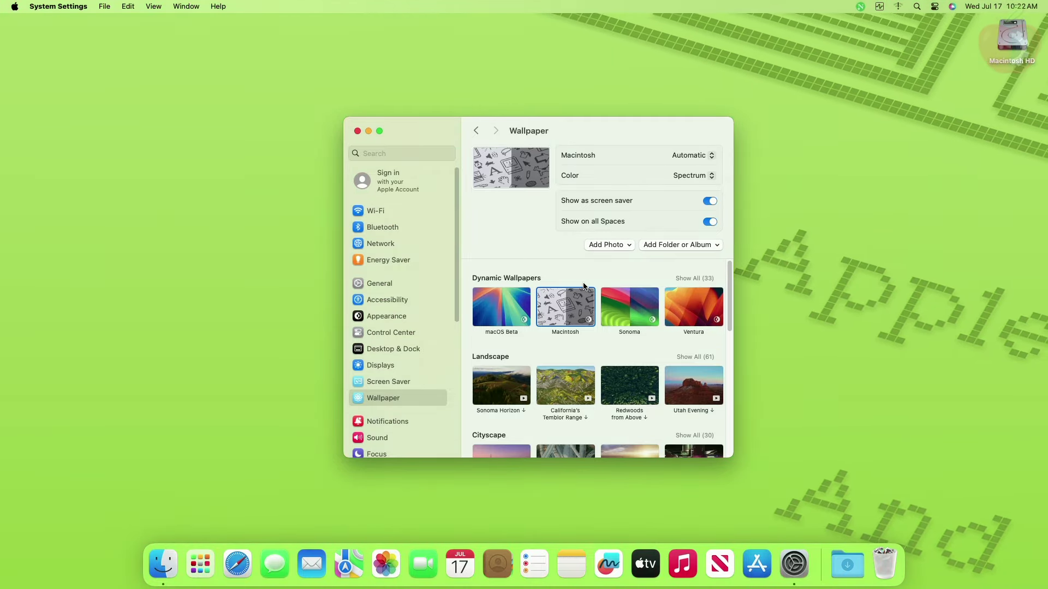
click(487, 304)
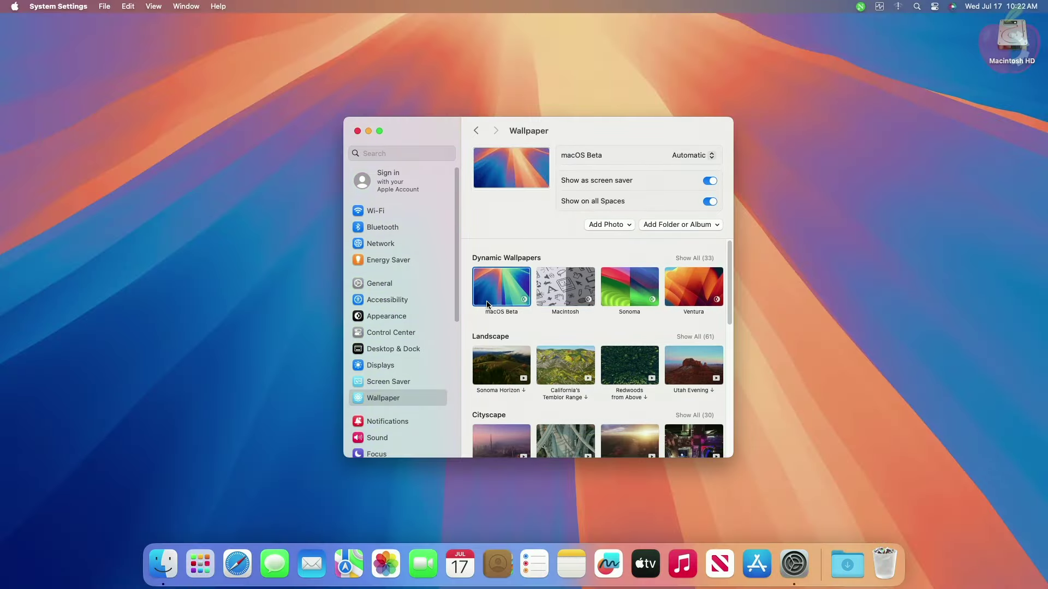
Step: View the Notifications settings and examine the Sound settings, including the input devices
click(408, 423)
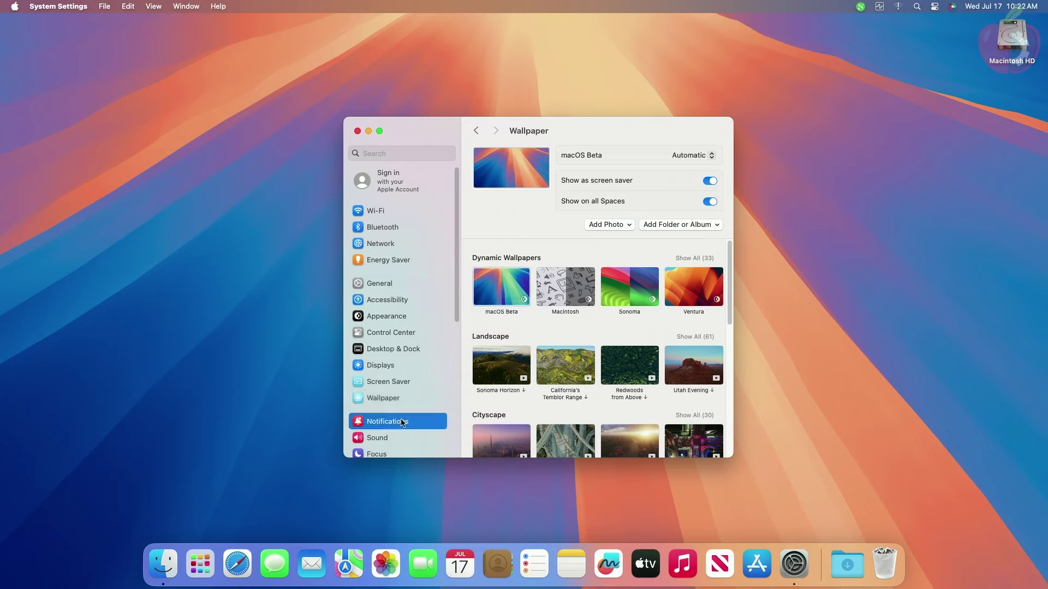
click(403, 437)
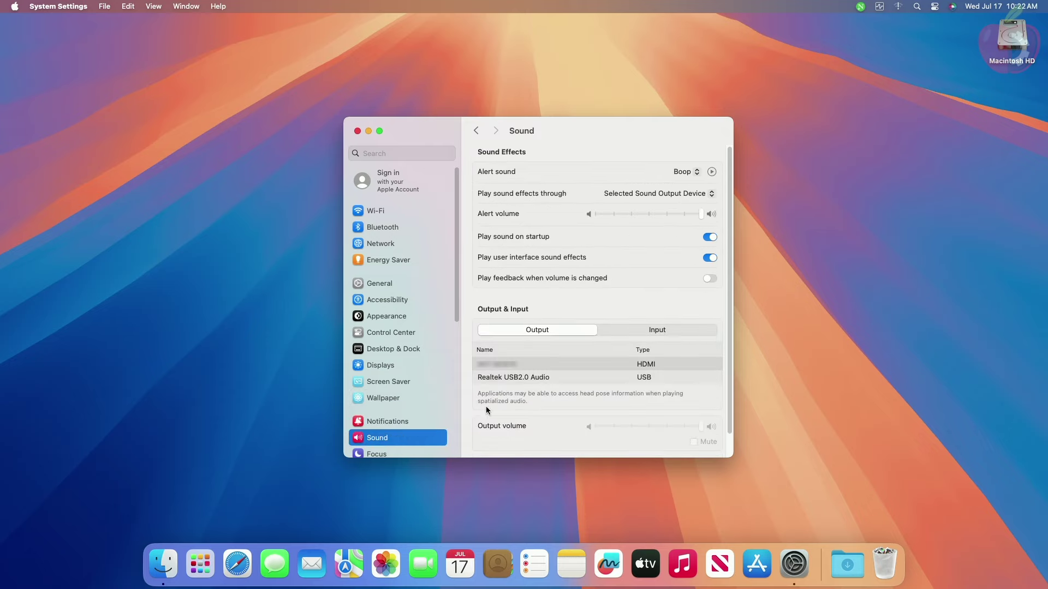
click(650, 332)
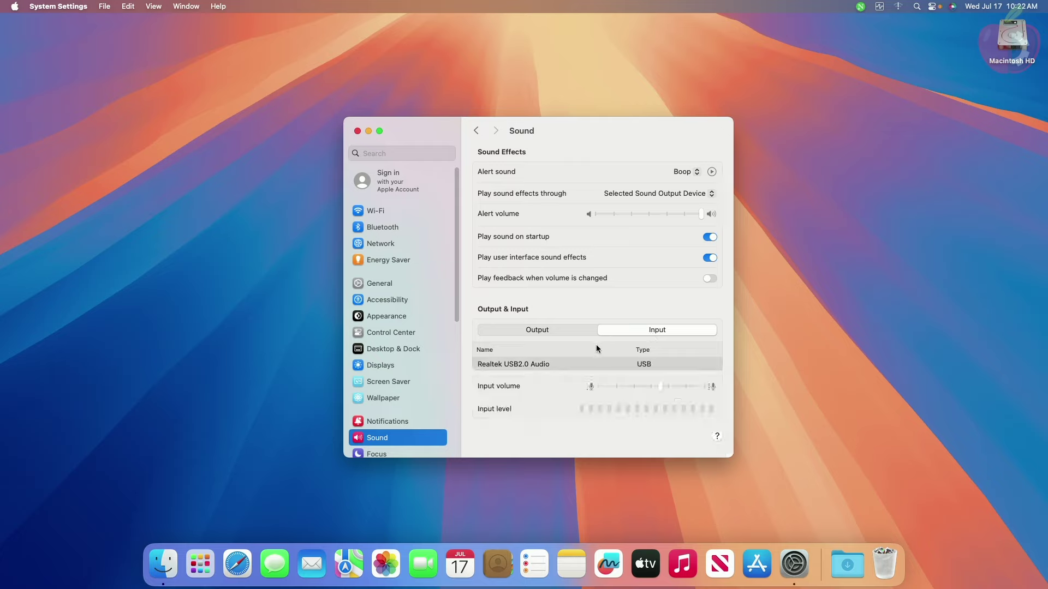
Step: Look through the Focus, Screen Time, Lock Screen, Privacy & Security and Login Password settings
scroll(382, 437, down, 5)
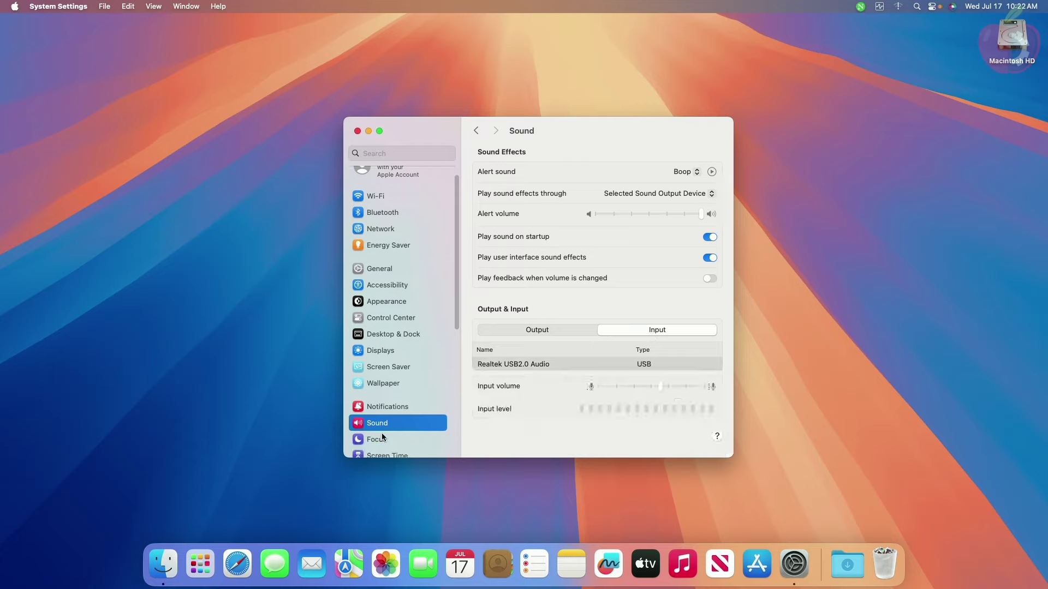
scroll(383, 437, down, 2)
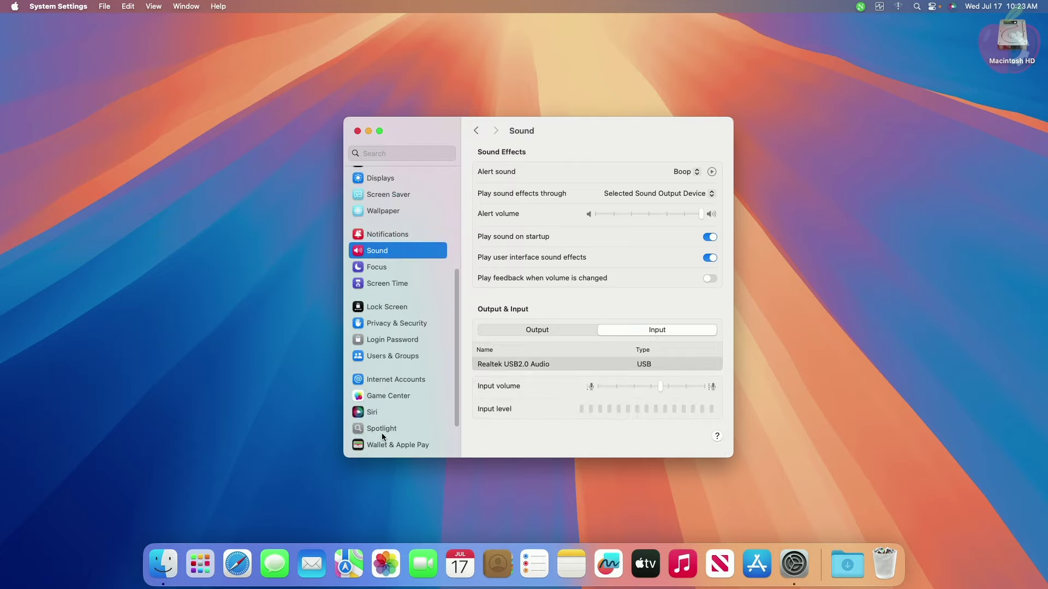
scroll(384, 437, down, 2)
click(409, 213)
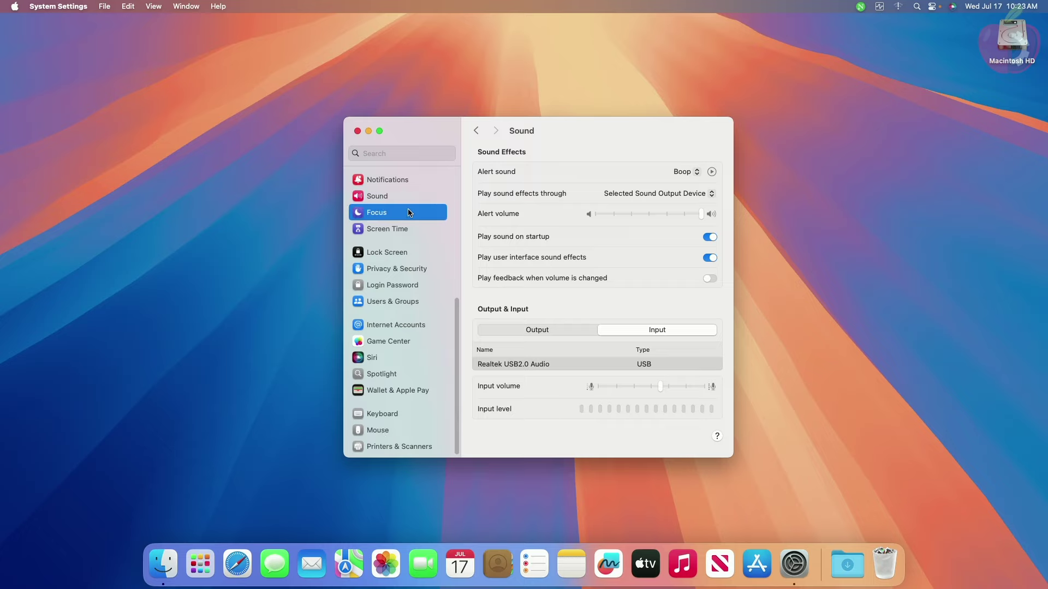
click(414, 229)
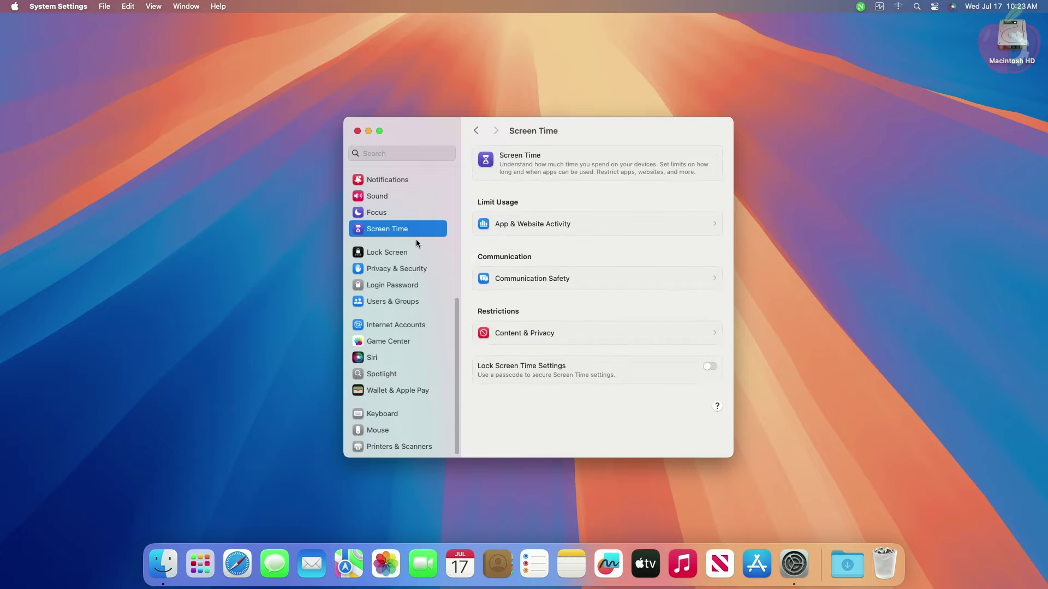
click(419, 251)
click(430, 267)
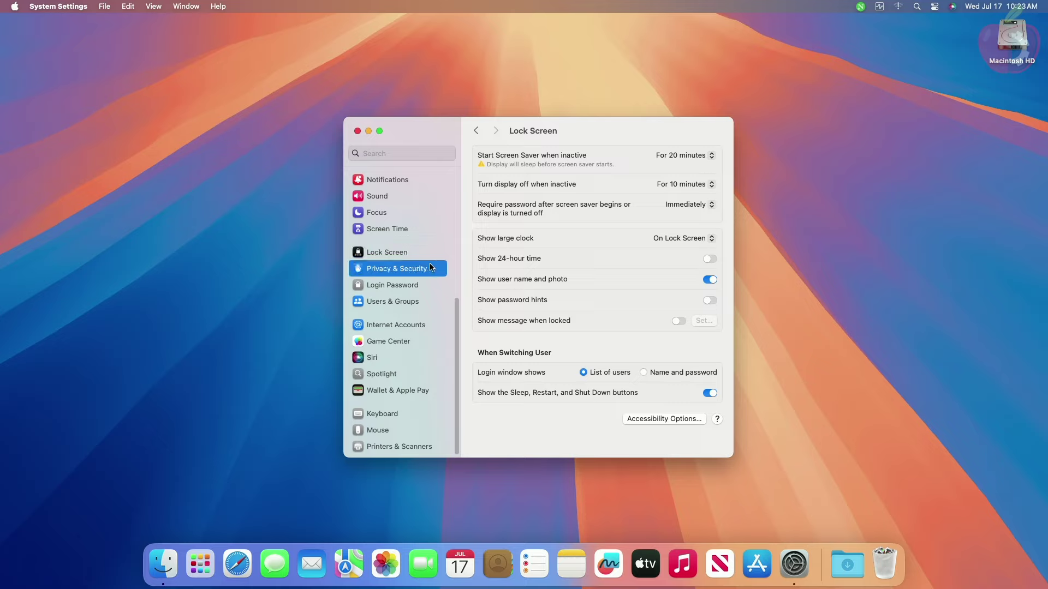
click(432, 284)
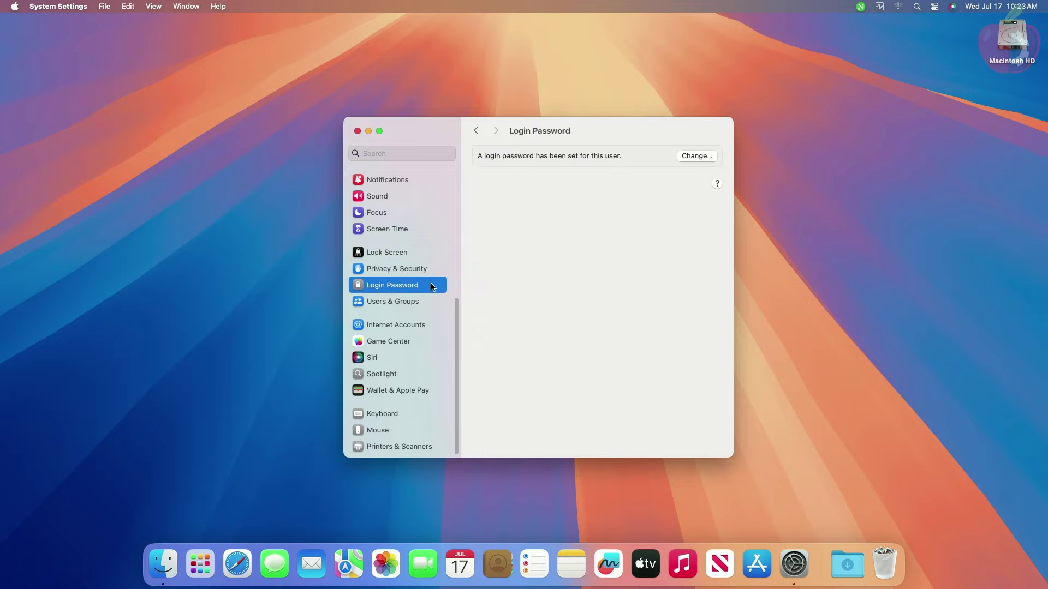
Step: Look through the Users & Groups, Internet Accounts, Game Center, Siri and Spotlight settings
click(432, 301)
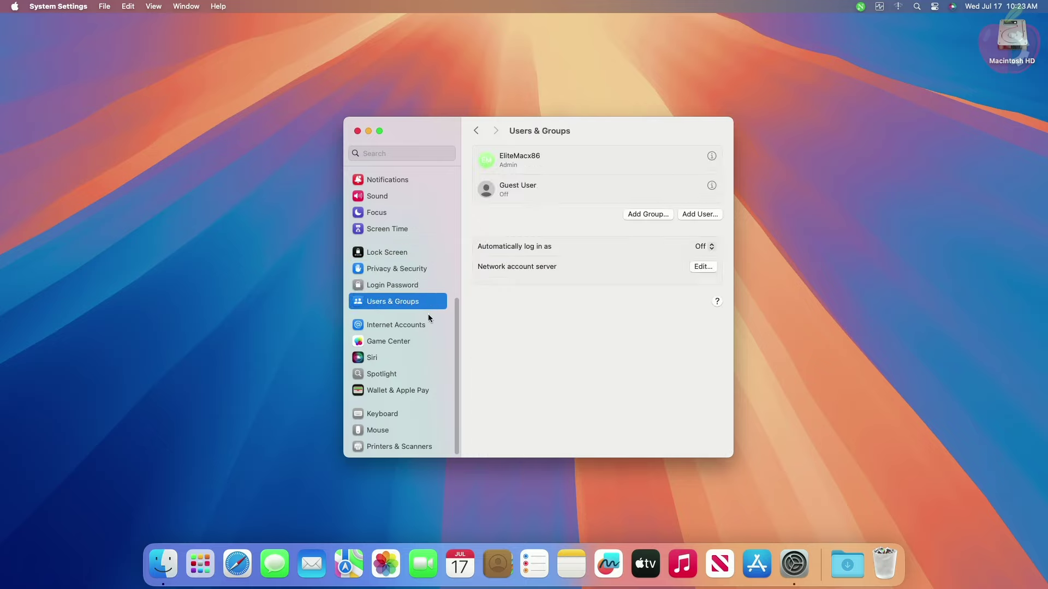
click(428, 321)
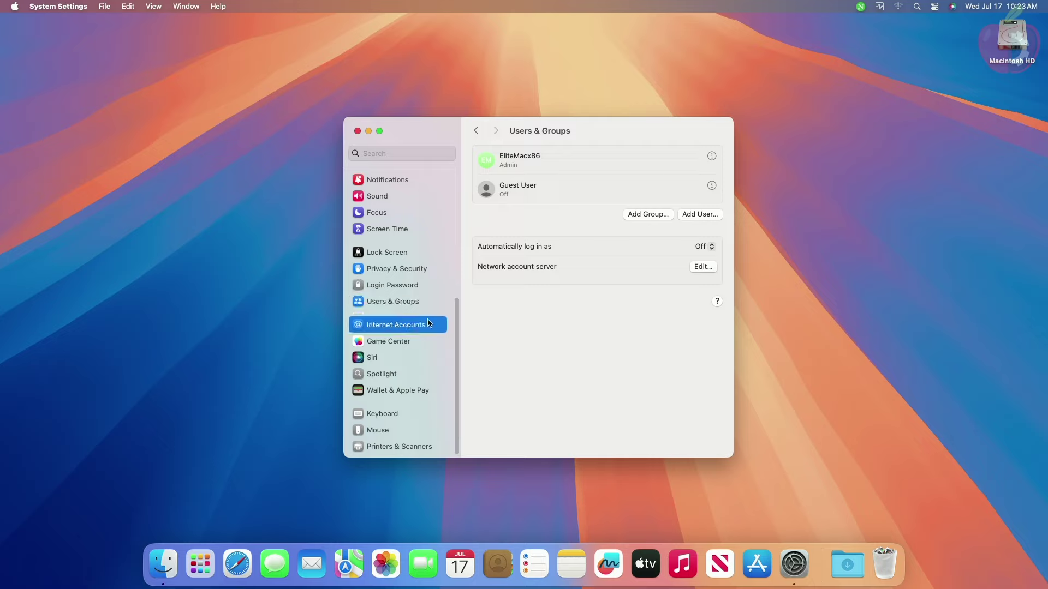
click(410, 344)
click(405, 356)
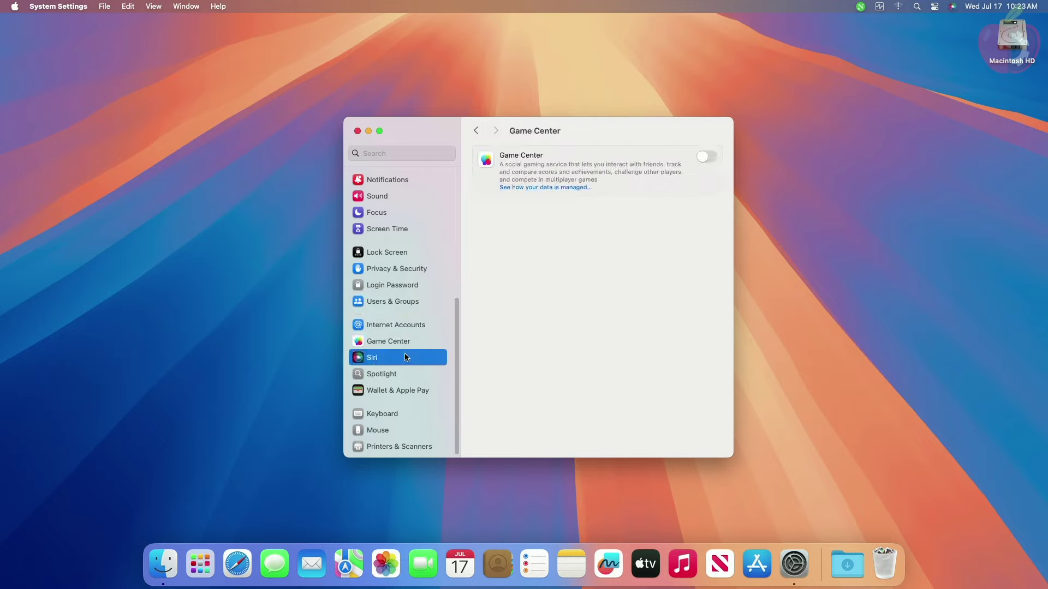
click(404, 371)
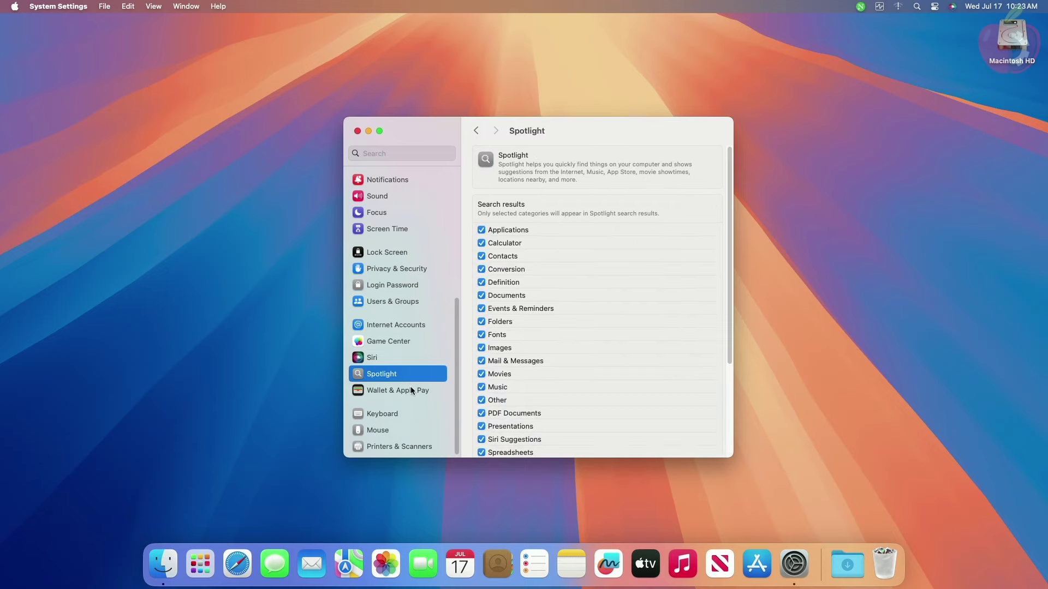
Step: View the Wallet & Apple Pay, Keyboard, Mouse and Printers & Scanners settings, and quit System Settings
click(411, 391)
click(409, 413)
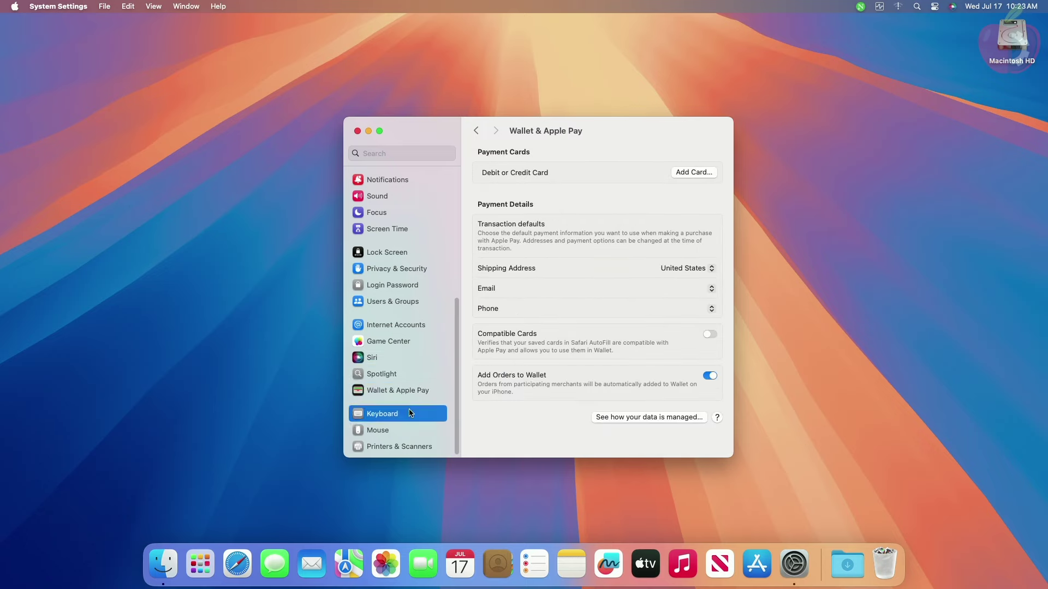
click(411, 431)
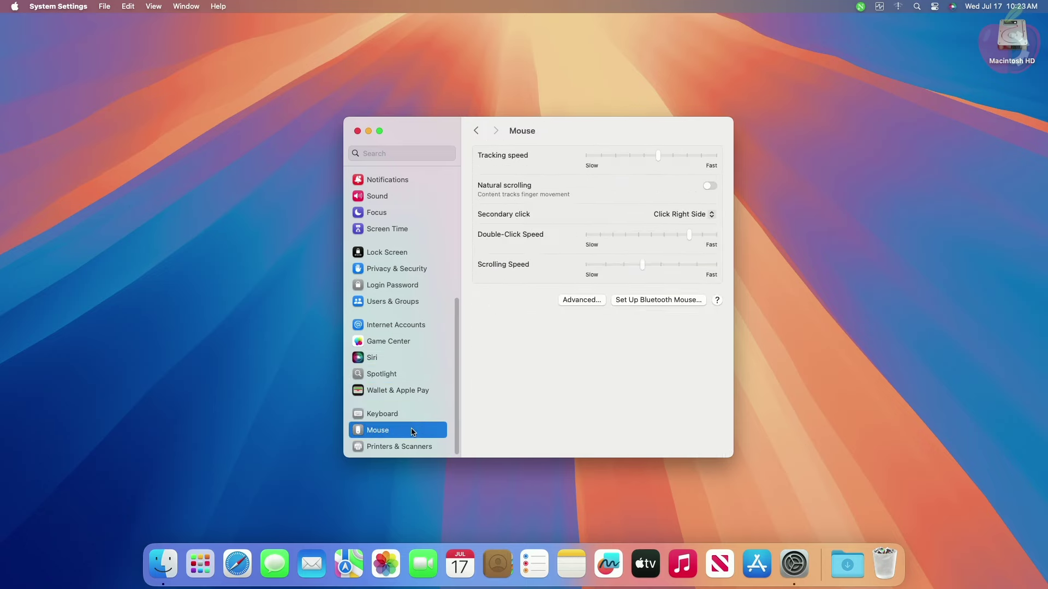
click(421, 447)
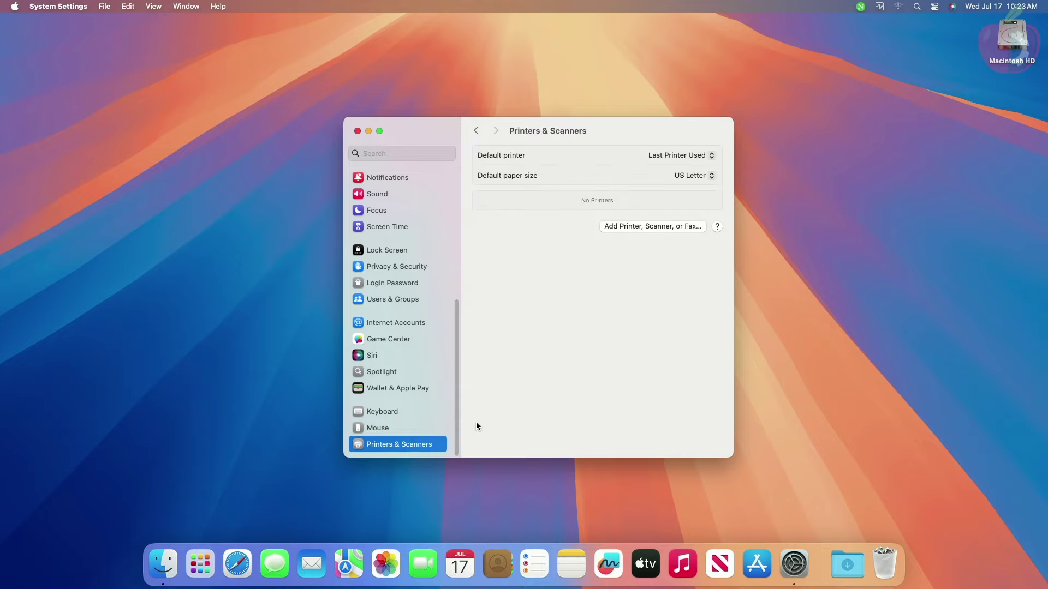
key(super+q)
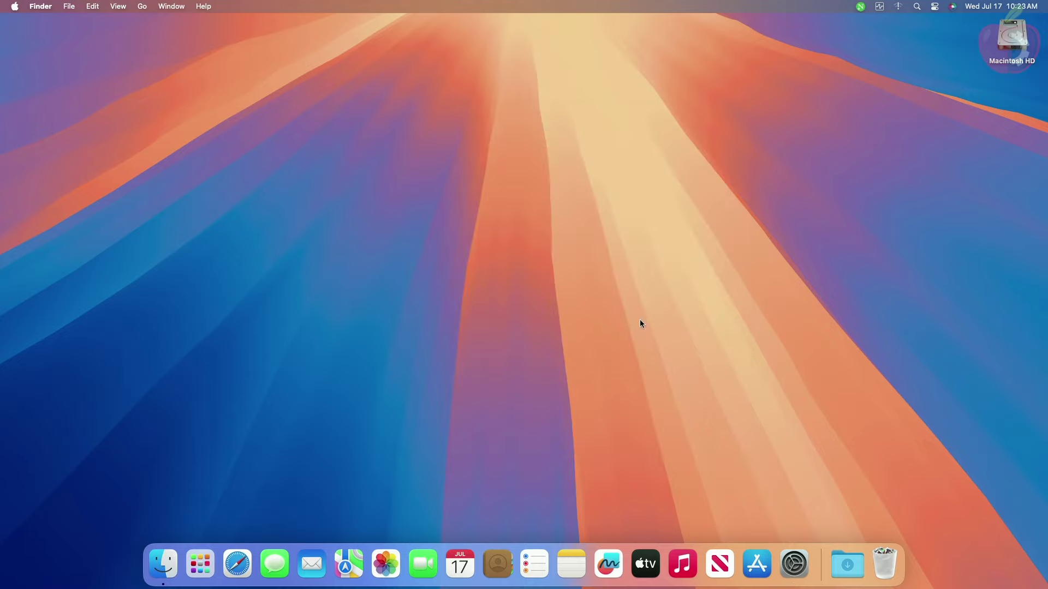
Step: Open the widget gallery from Notification Center, browse each category from Batteries to Weather, and leave the gallery without adding a widget
click(1001, 6)
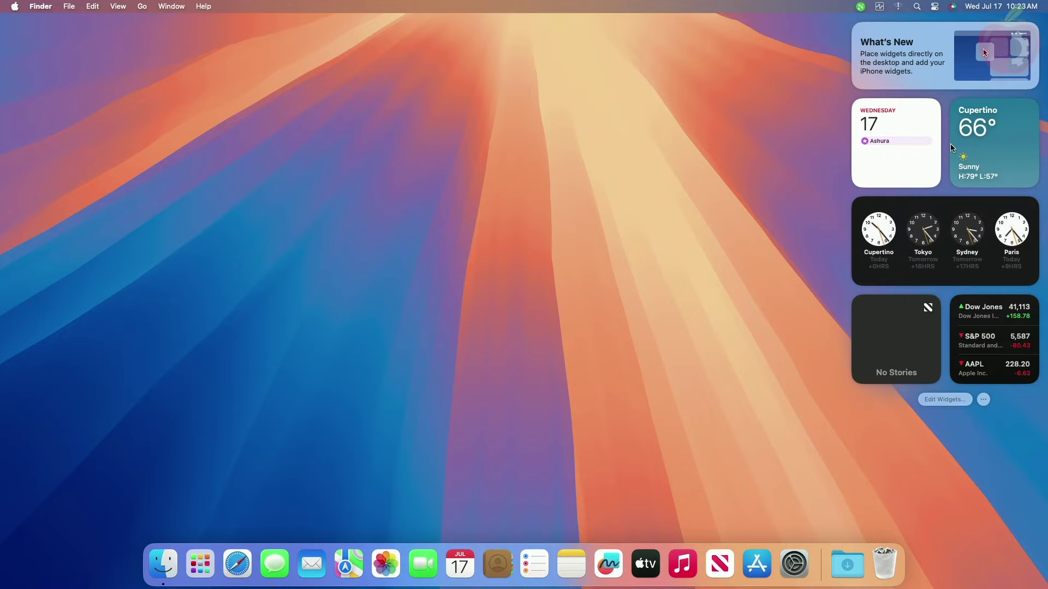
click(945, 399)
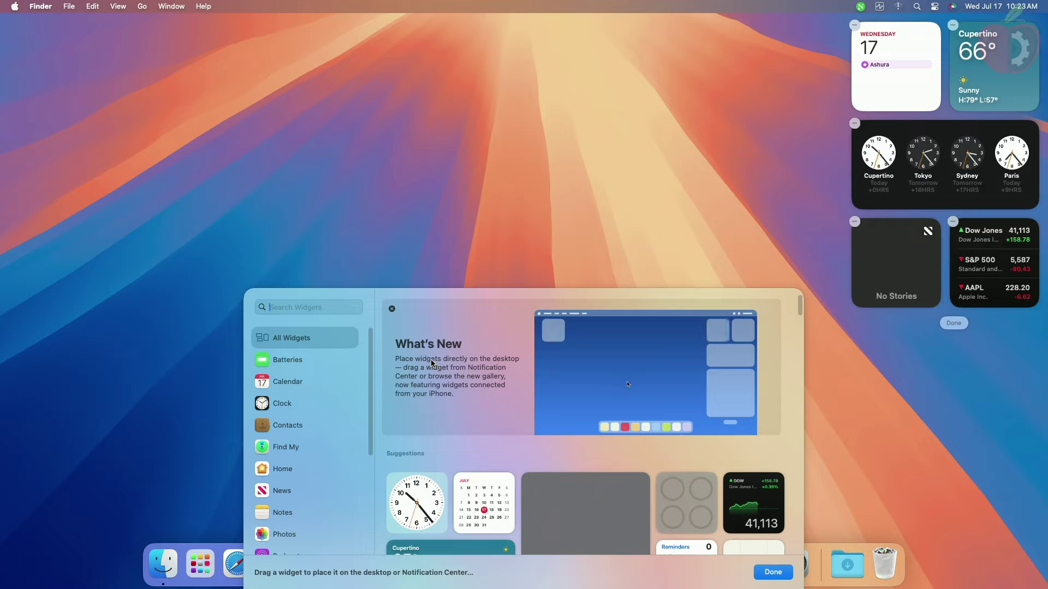
click(316, 359)
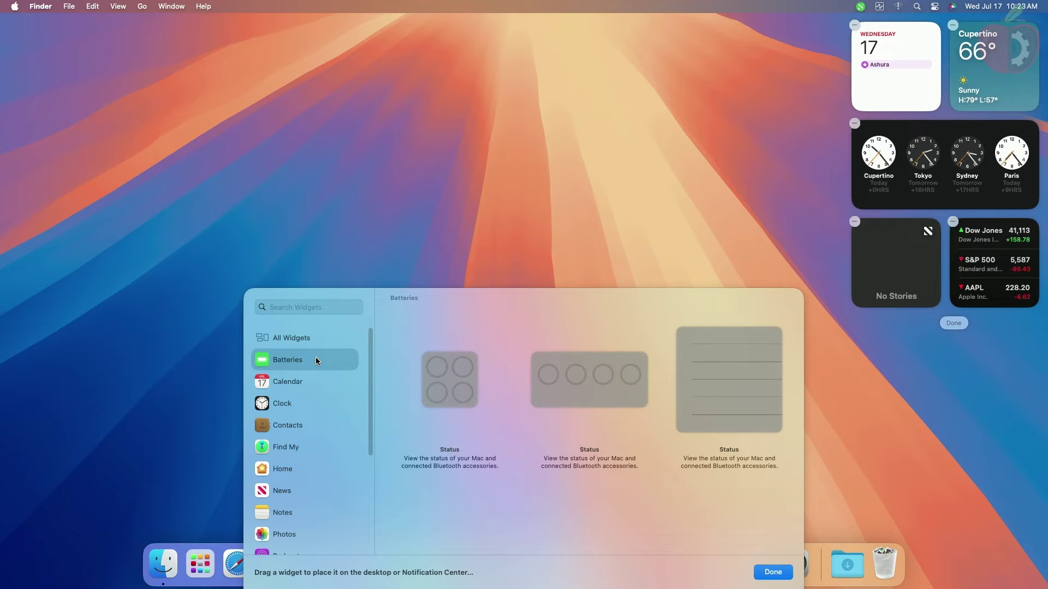
key(Down)
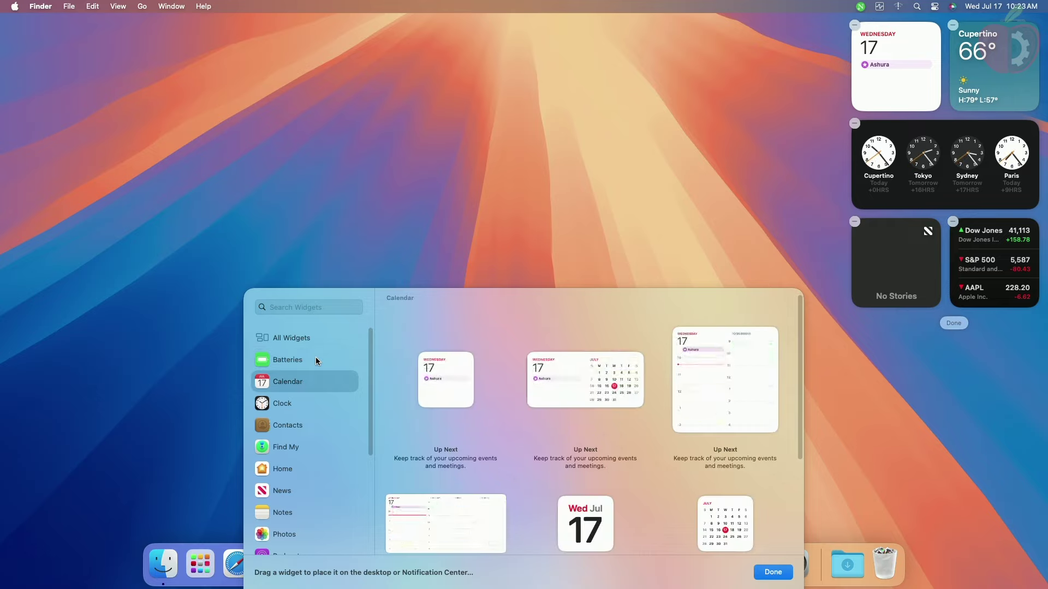
key(Down)
key(Down)
key(Down)
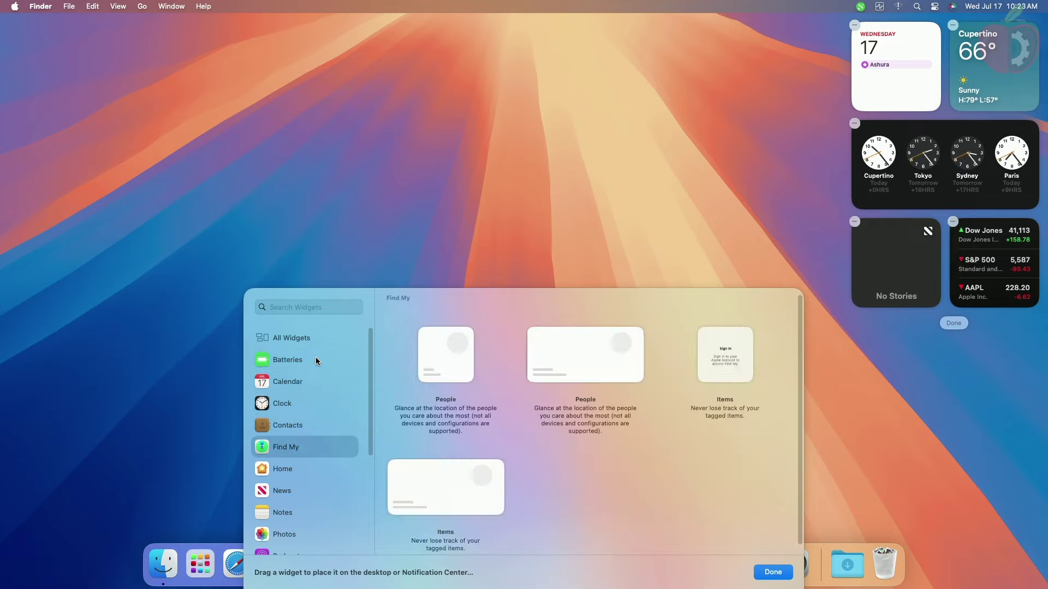
key(Down)
key(Down)
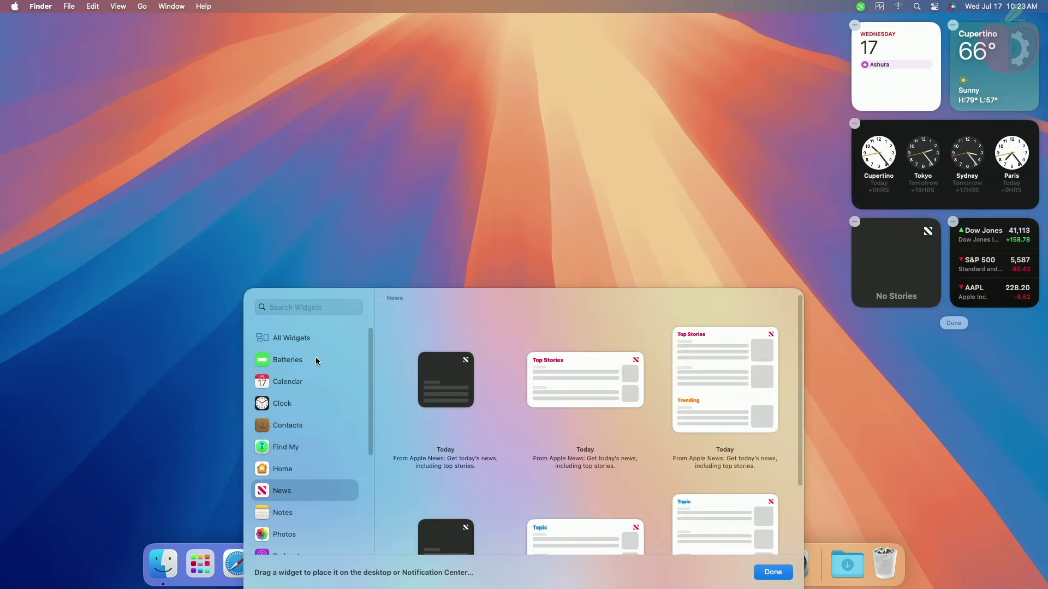
key(Down)
key(Down)
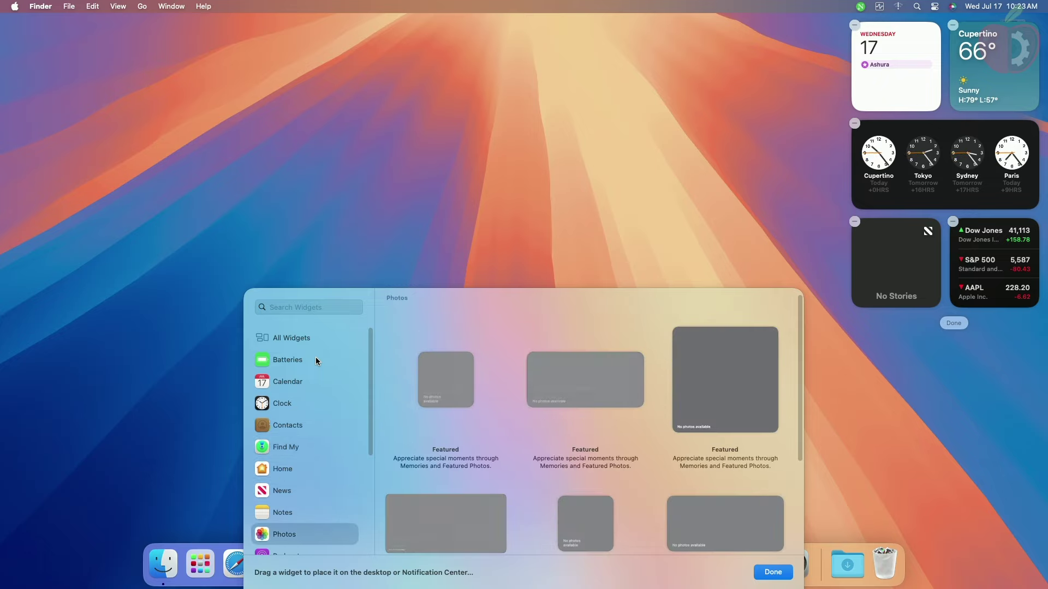
key(Down)
key(Down)
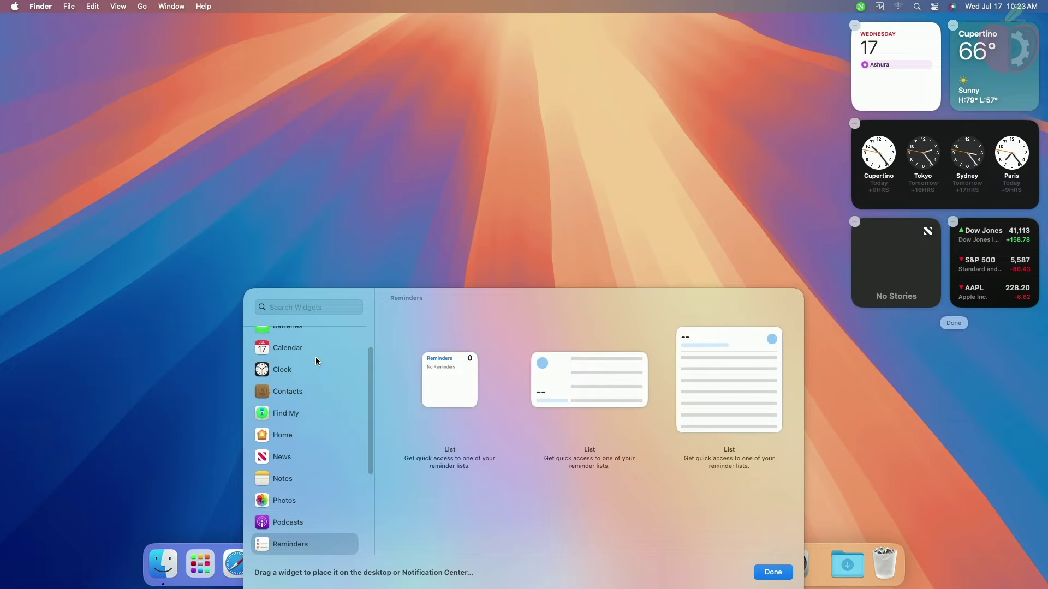
key(Down)
key(Down)
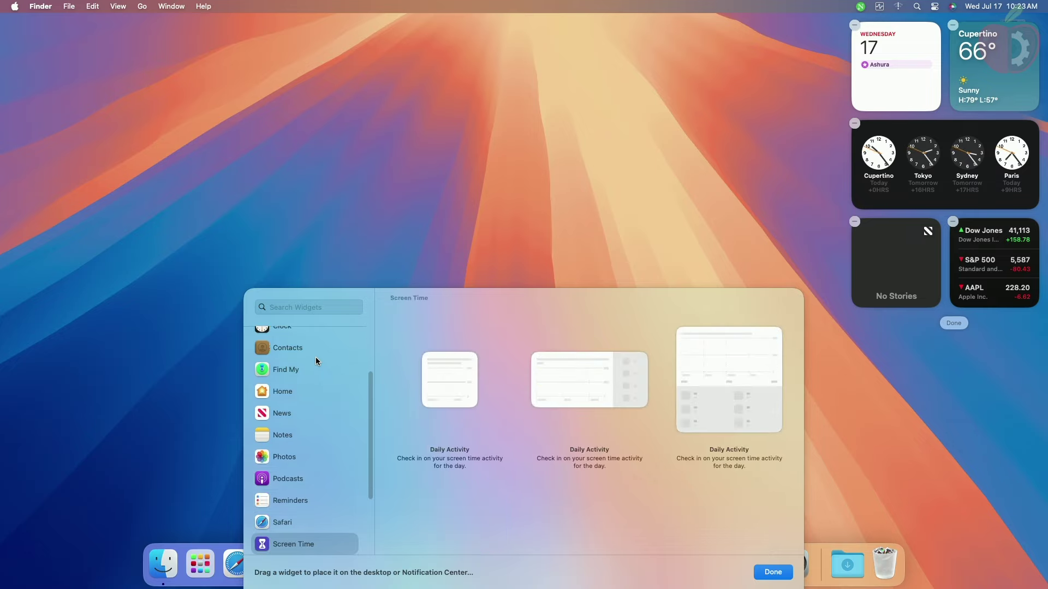
key(Down)
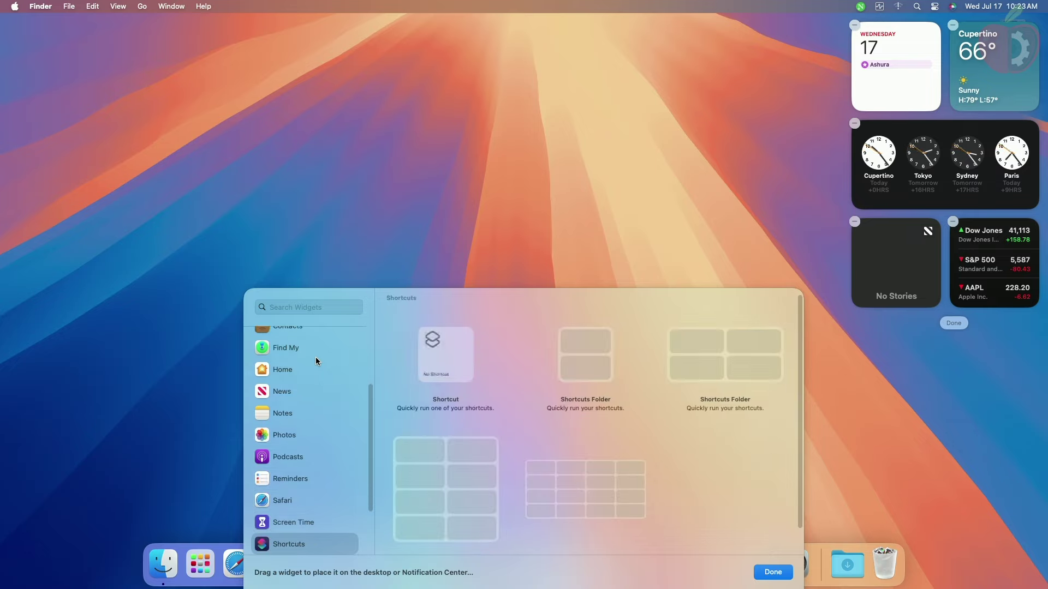
key(Down)
key(Down)
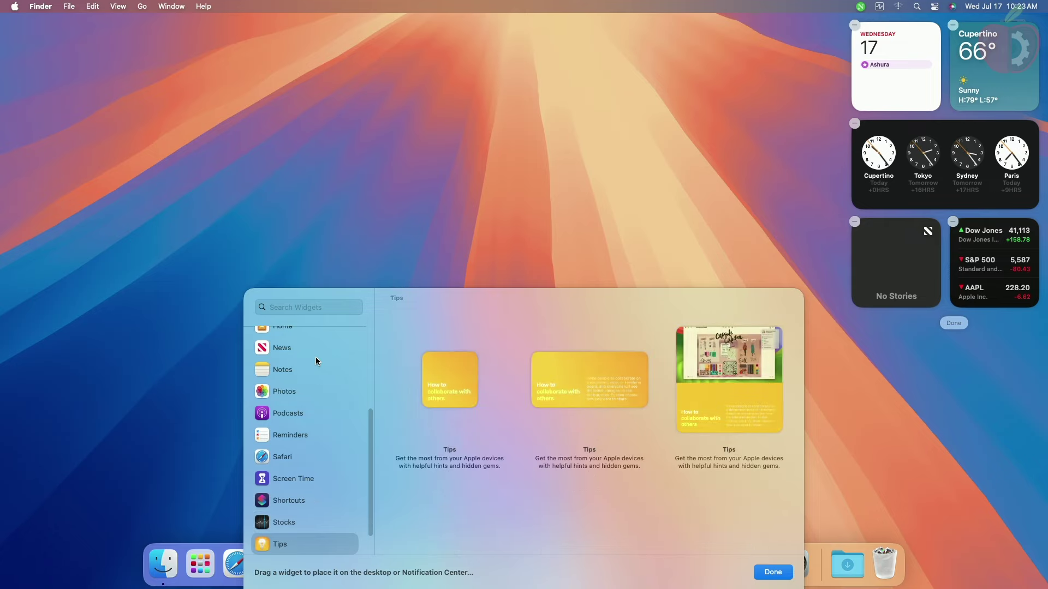
key(Down)
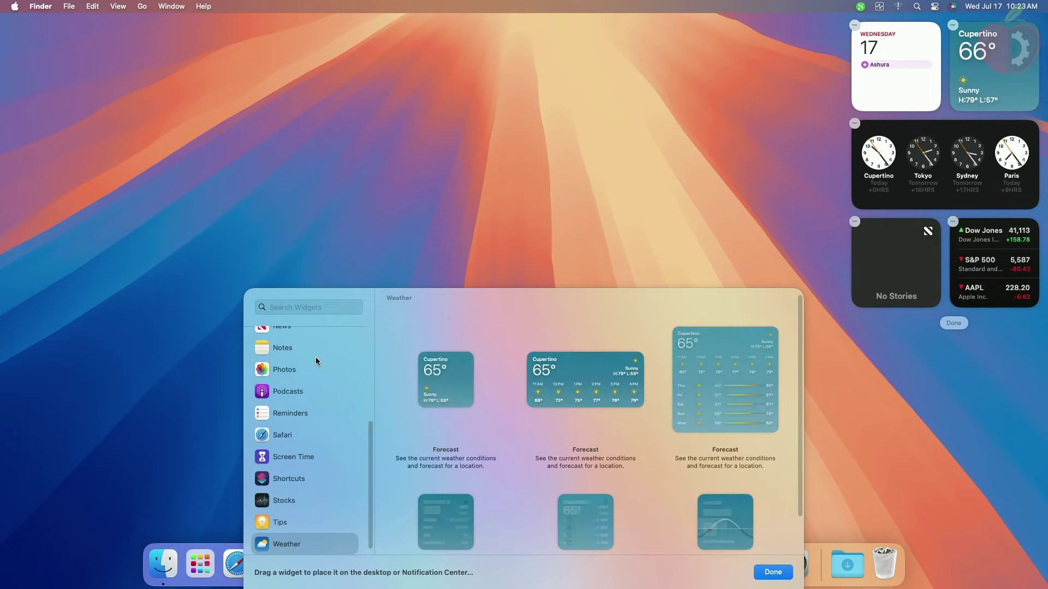
key(Escape)
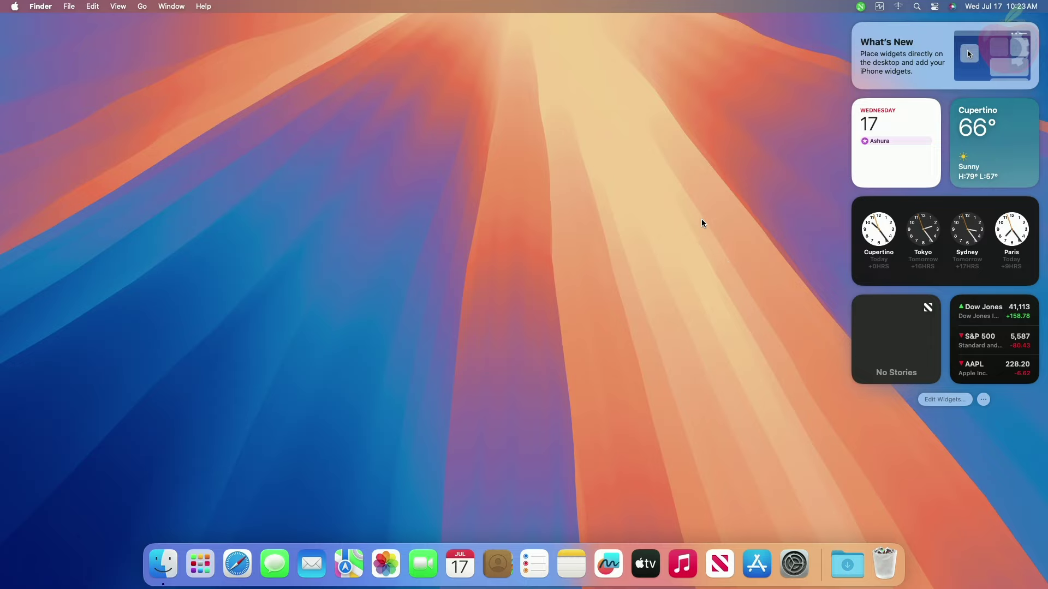
Step: View Control Center and the Spotlight search window, and dismiss them
click(936, 10)
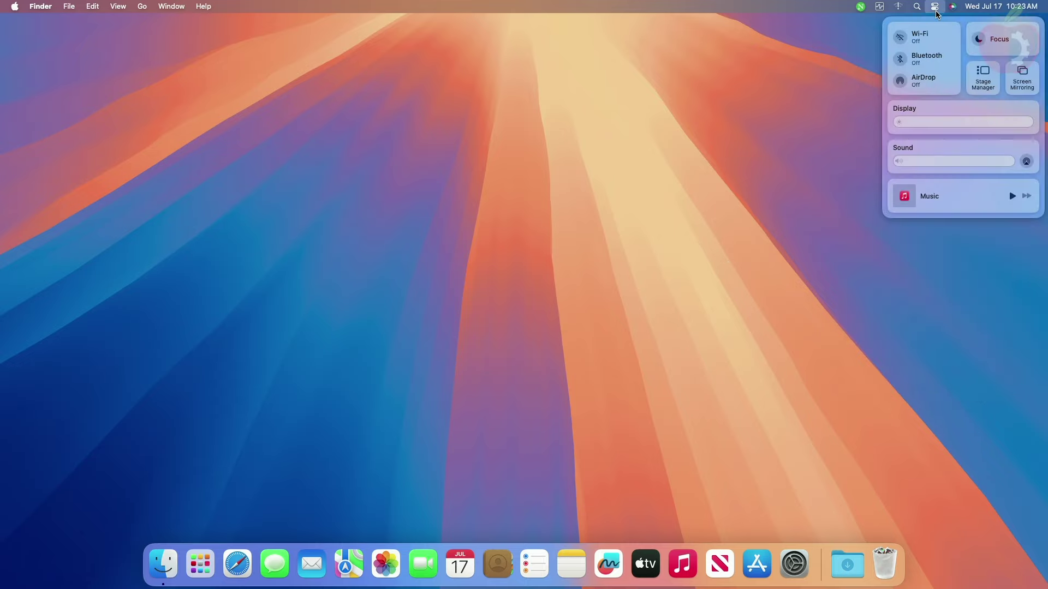
click(918, 9)
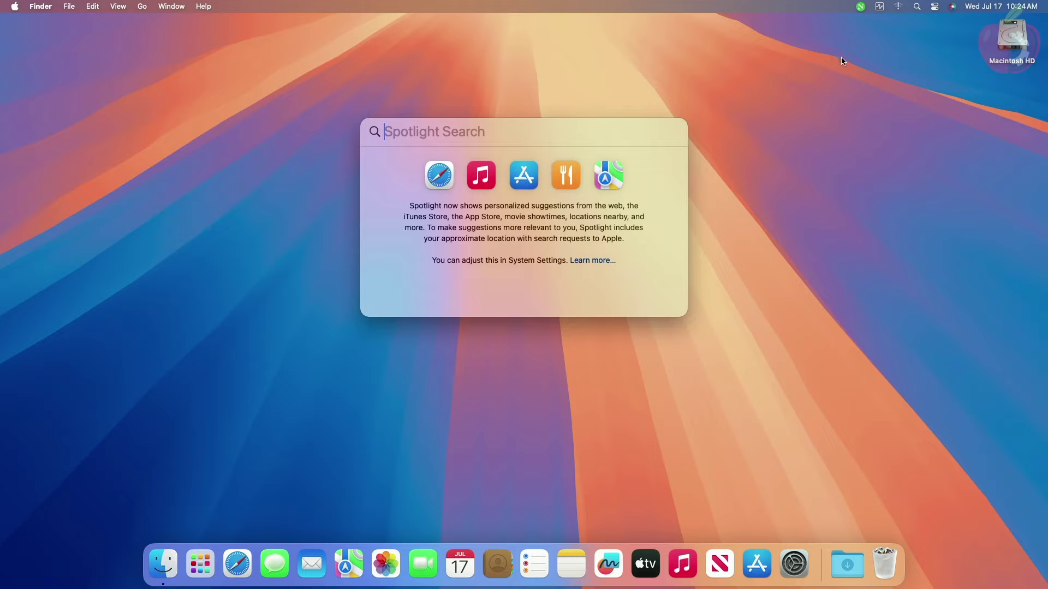
click(703, 336)
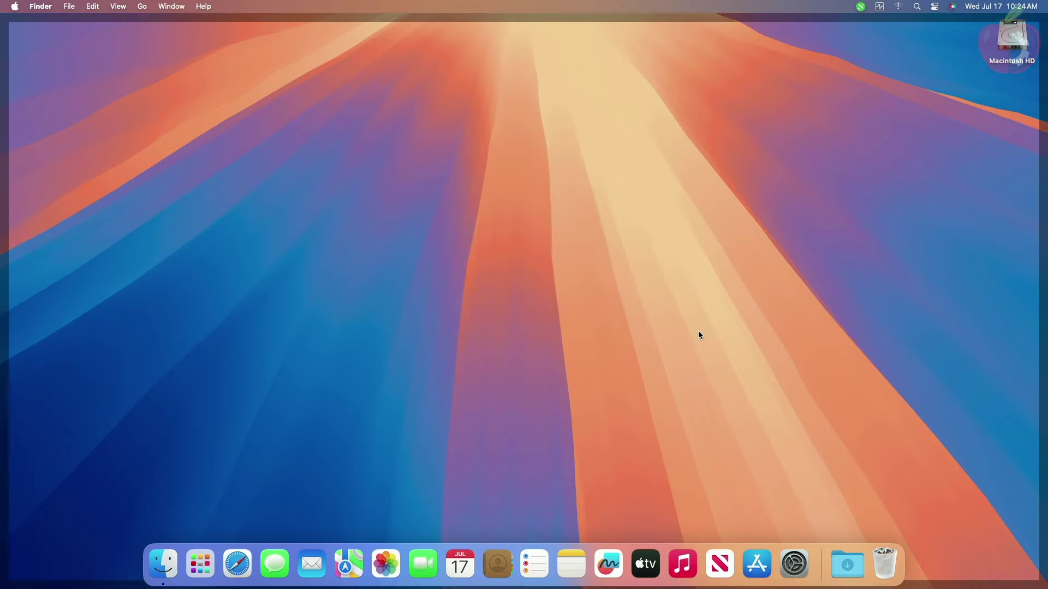
Step: Launch Hackintool, examine its system information and bootloader details, and quit it
click(200, 564)
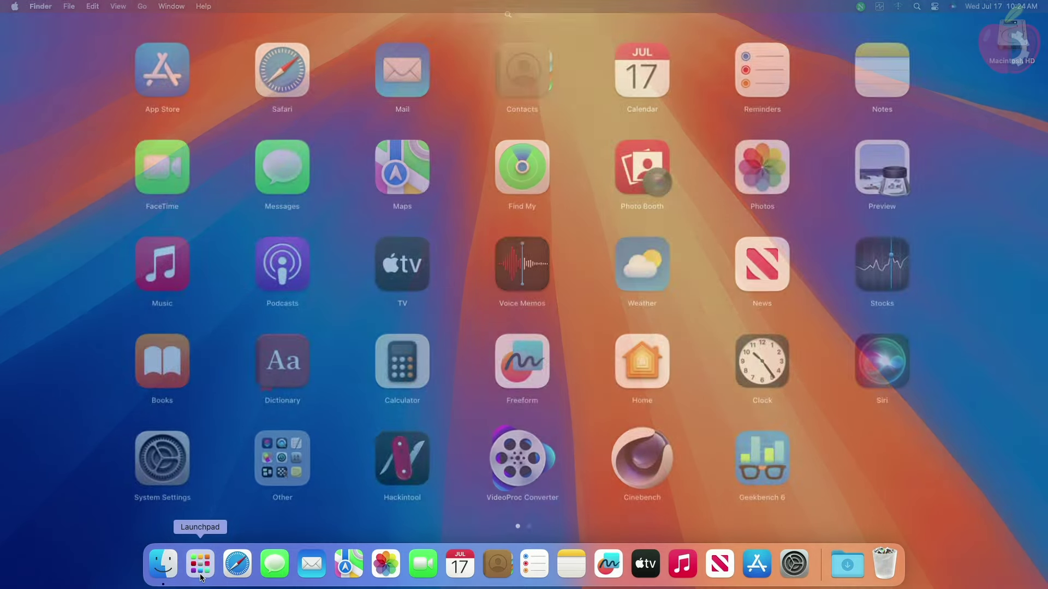
click(404, 479)
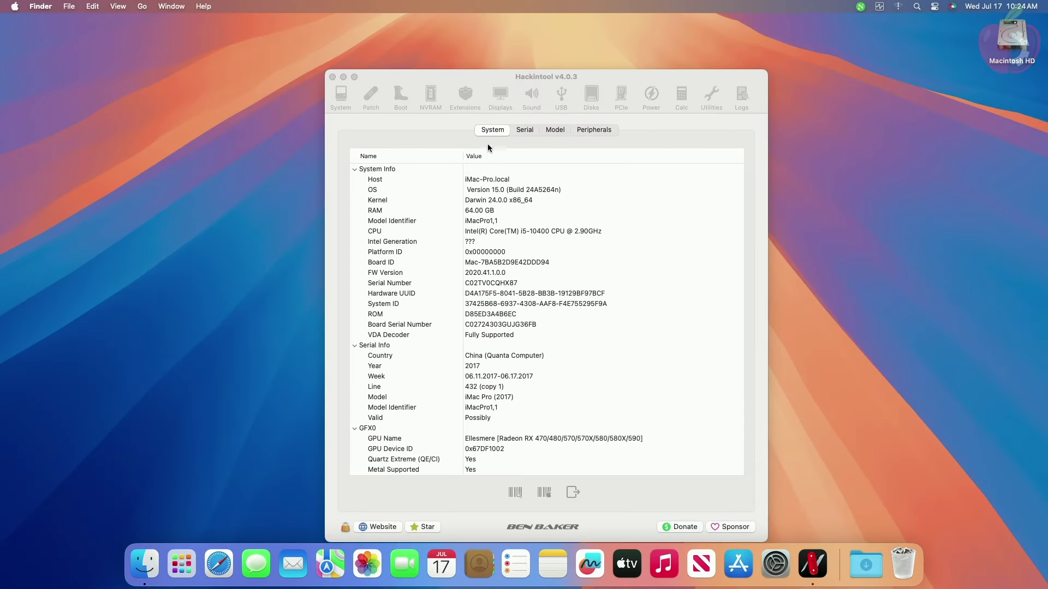
click(399, 97)
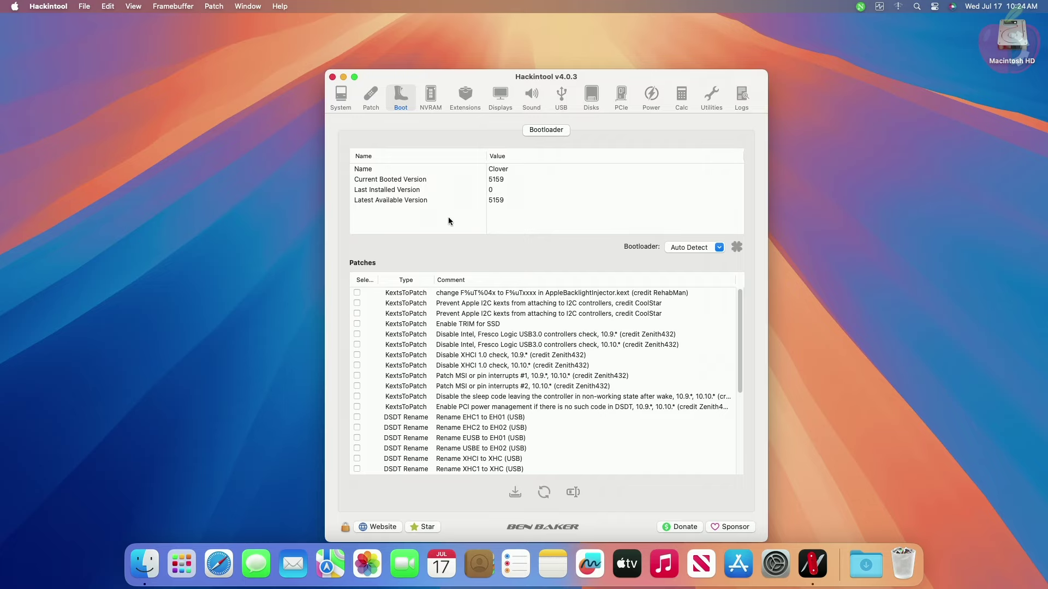
key(super+q)
Step: Launch VideoProc Converter, skip its registration, examine the detected hardware acceleration info in its settings, and quit it
click(201, 568)
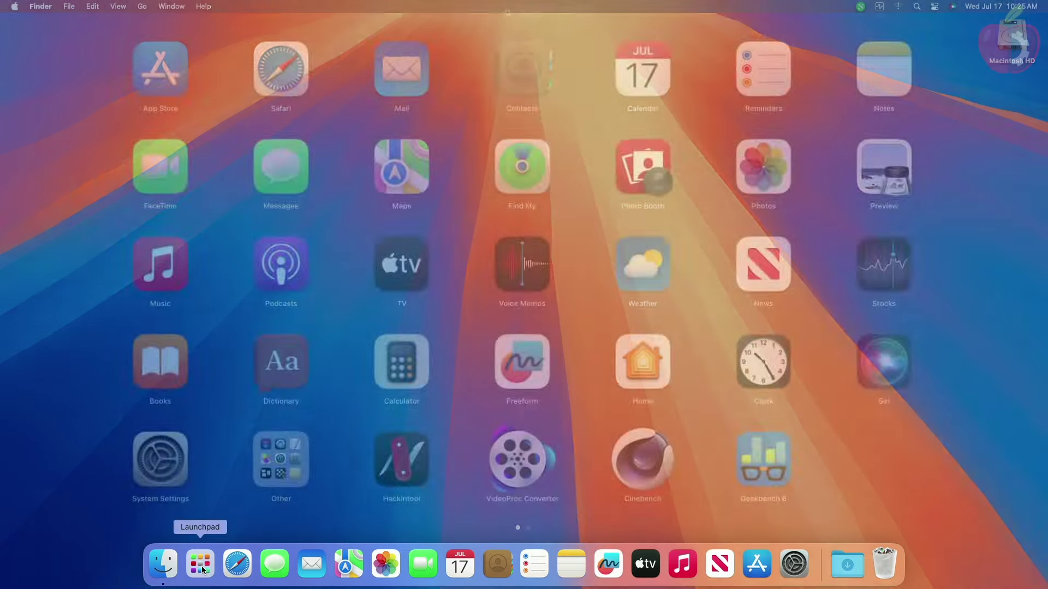
click(523, 452)
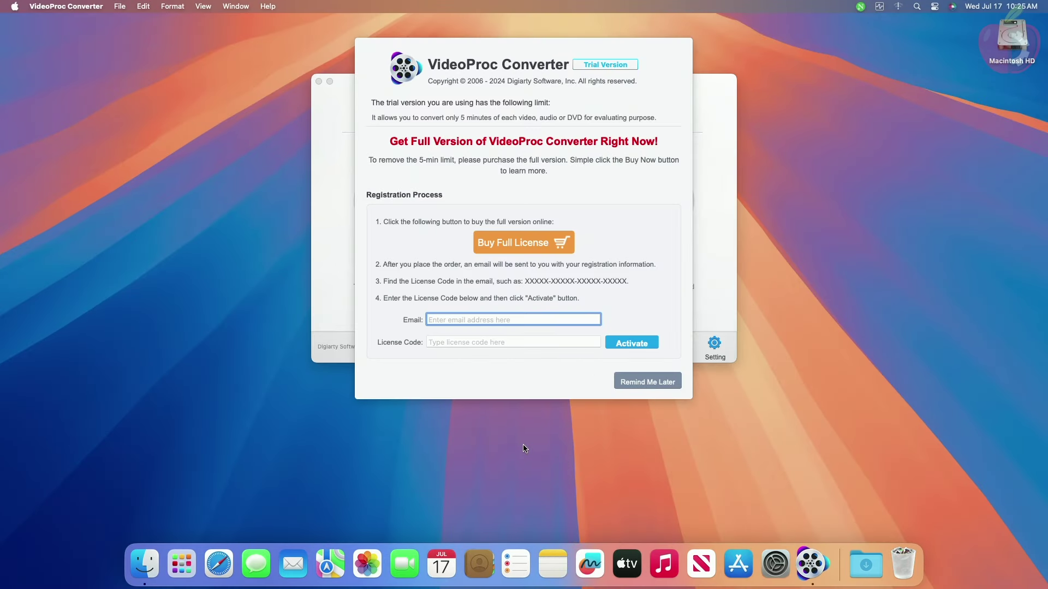
click(622, 381)
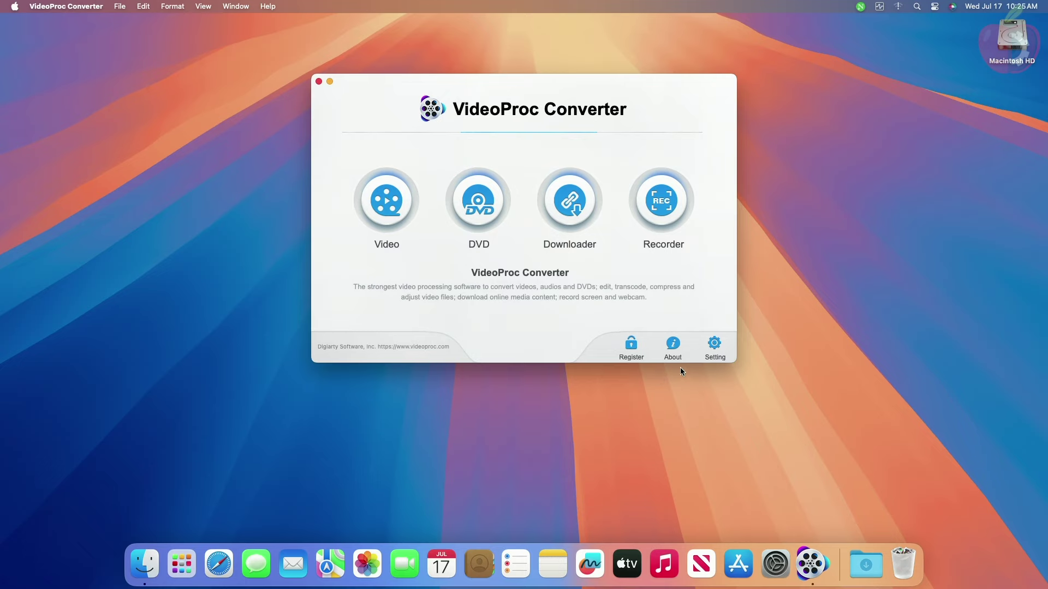
click(713, 349)
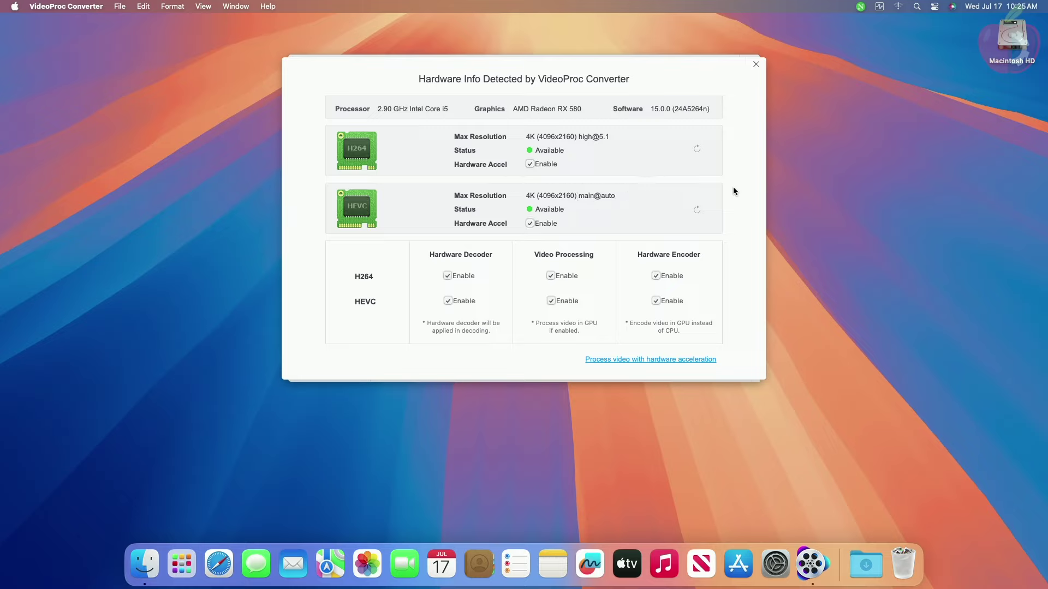
click(755, 64)
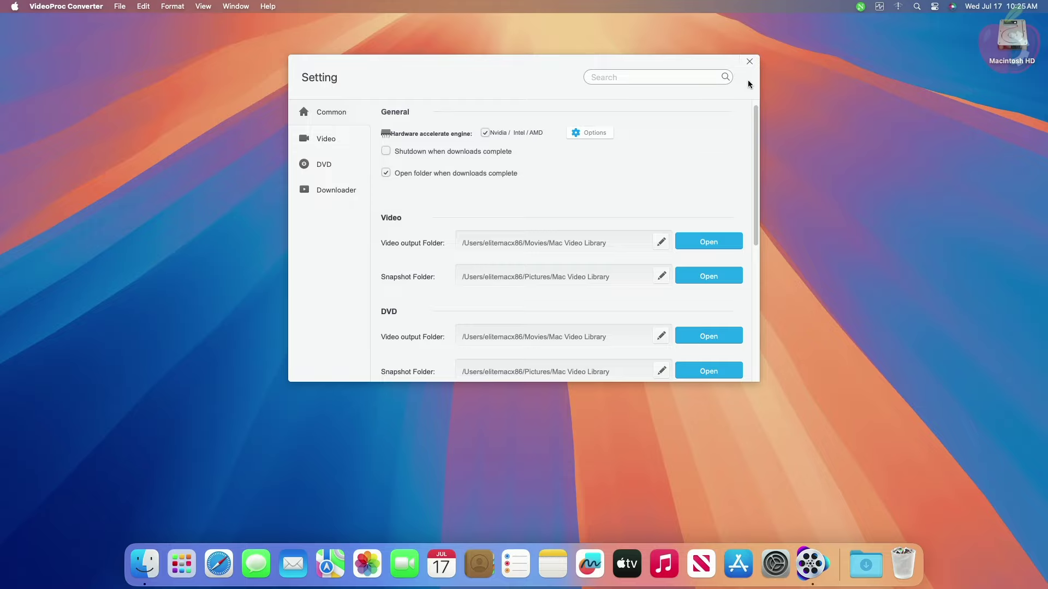
click(751, 64)
key(cmd+q)
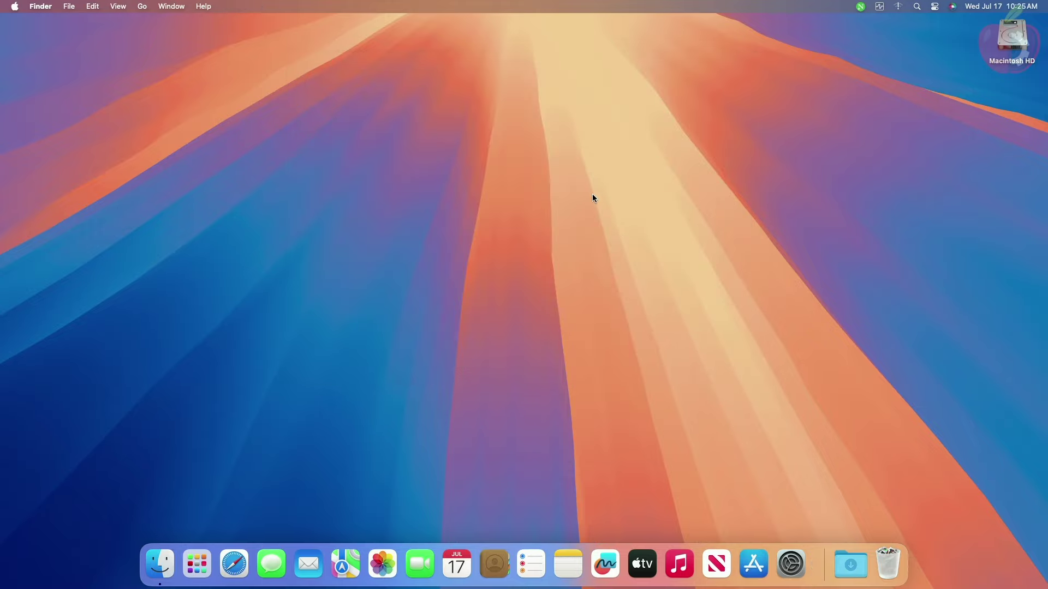
Step: Launch Cinebench from the installed applications
click(201, 563)
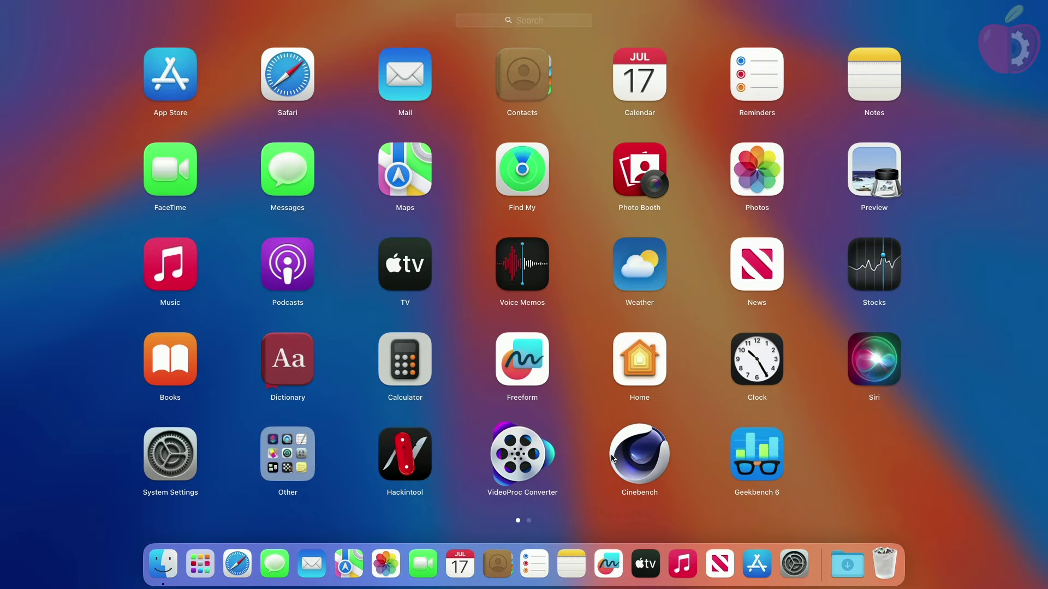
click(641, 455)
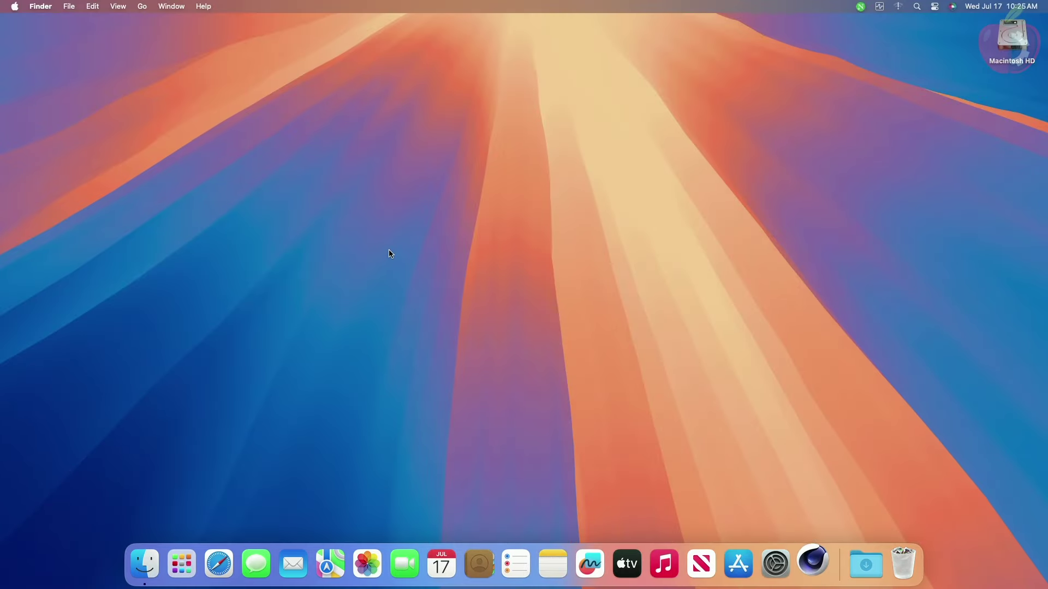